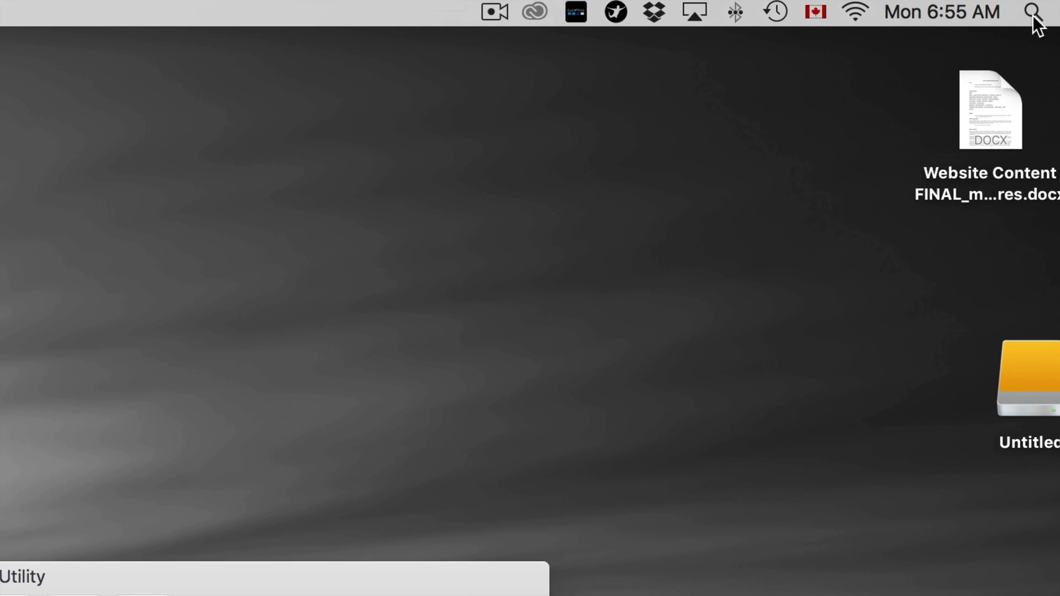
Search Spotlight for "disk", open Disk Utility and move its window into clear view
{"action": "left_click", "coordinate": [1032, 12]}
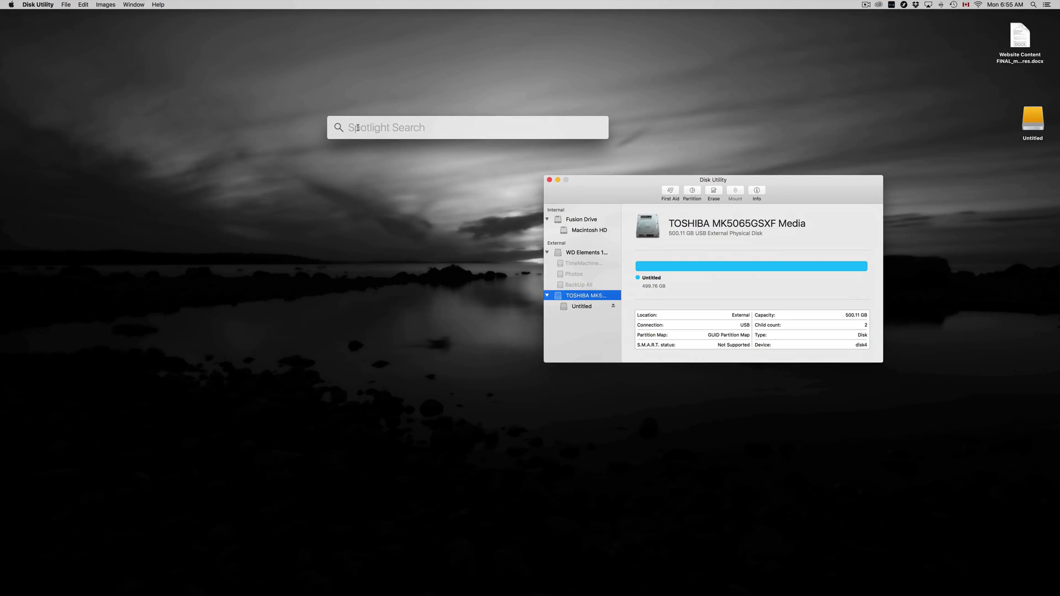
{"action": "type", "text": "disk"}
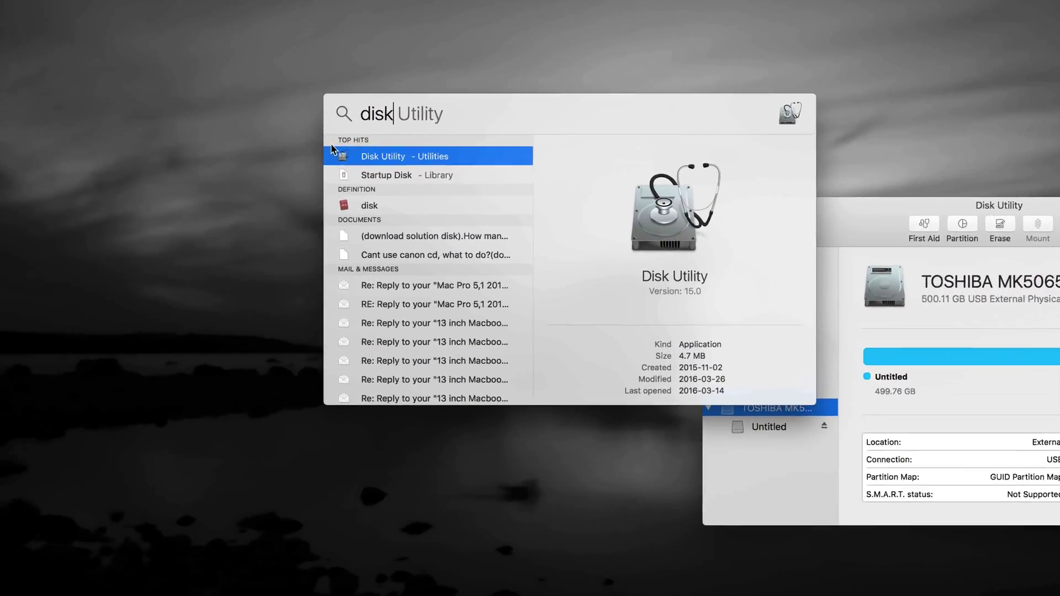
{"action": "key", "text": "super+a"}
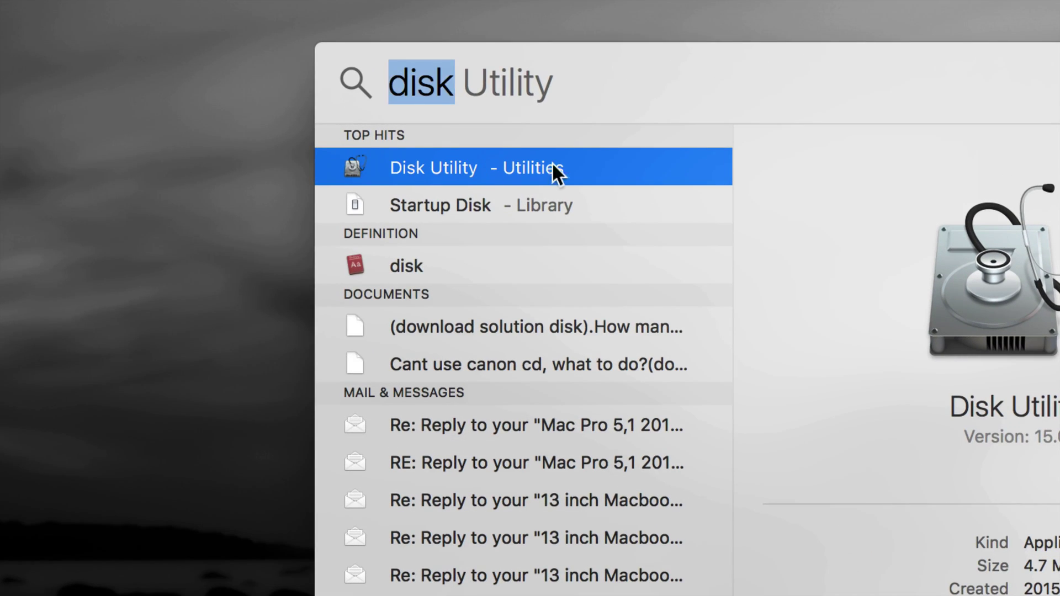
{"action": "key", "text": "Return"}
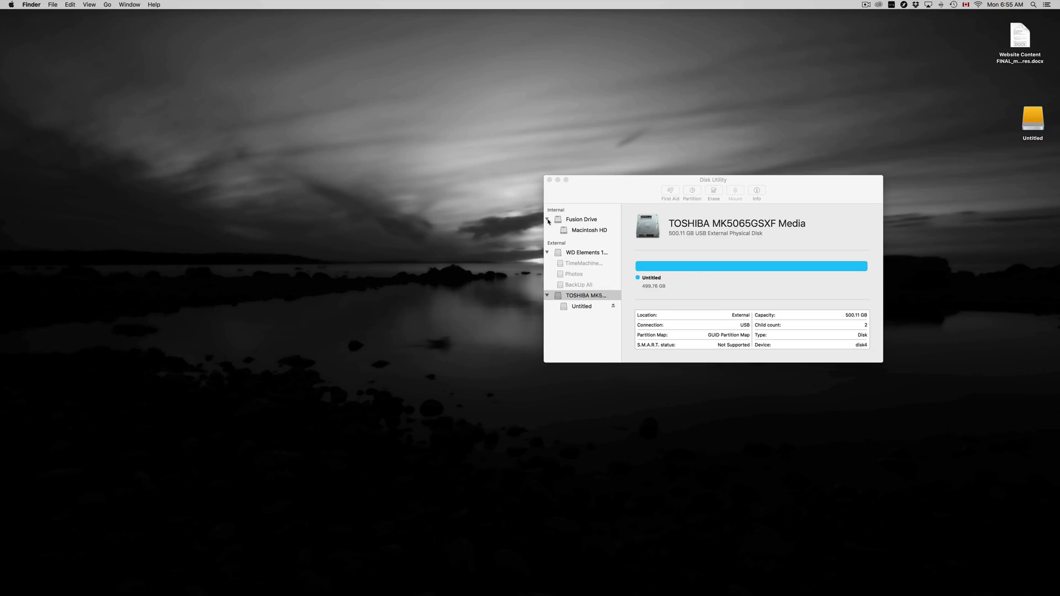
{"action": "left_click_drag", "start_coordinate": [694, 202], "coordinate": [617, 202]}
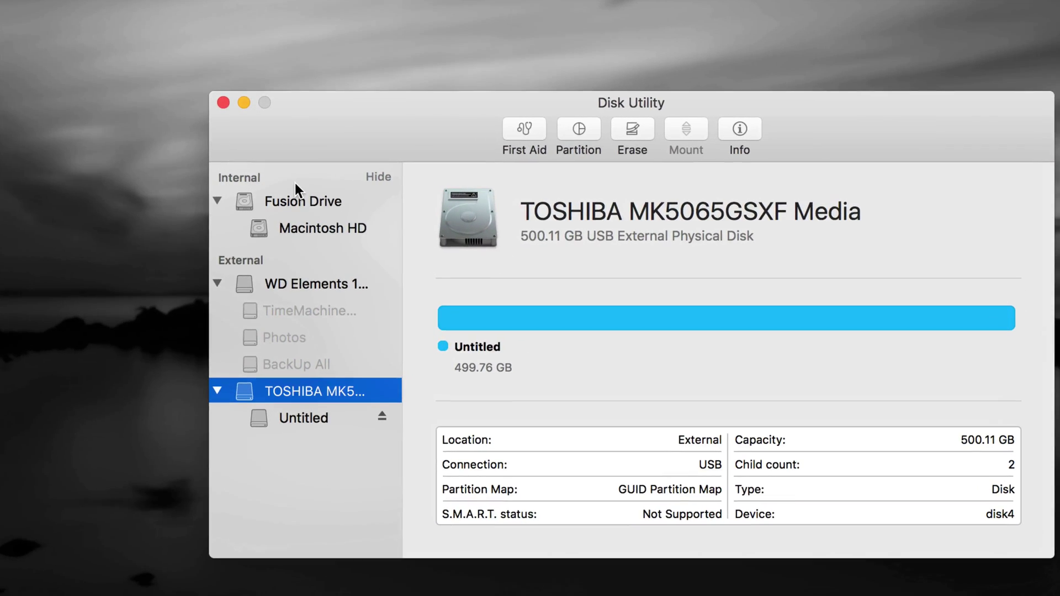
{"action": "left_click_drag", "start_coordinate": [346, 131], "coordinate": [276, 116]}
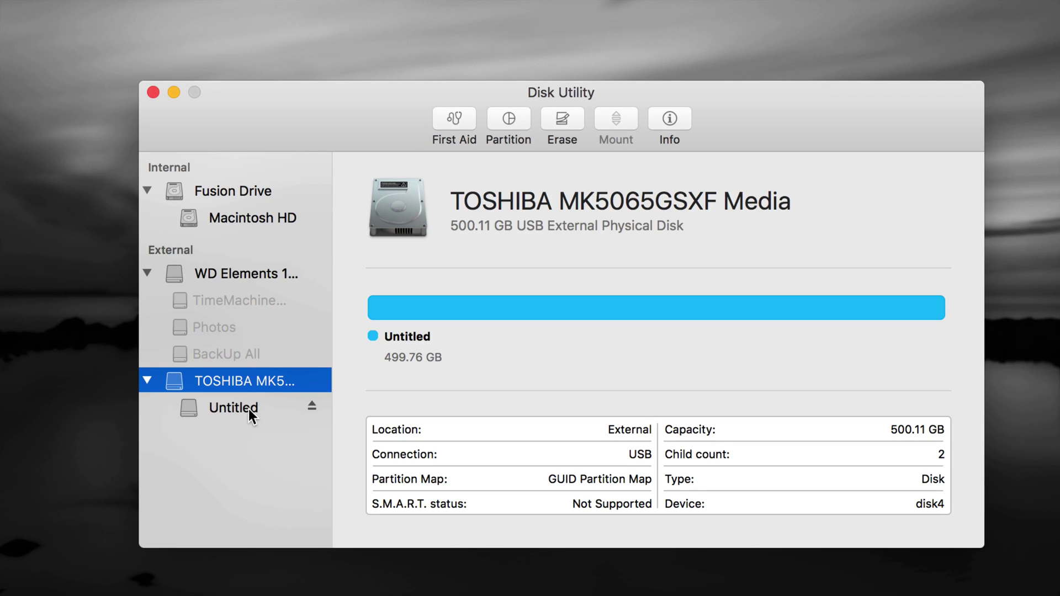
{"action": "left_click_drag", "start_coordinate": [351, 126], "coordinate": [346, 114]}
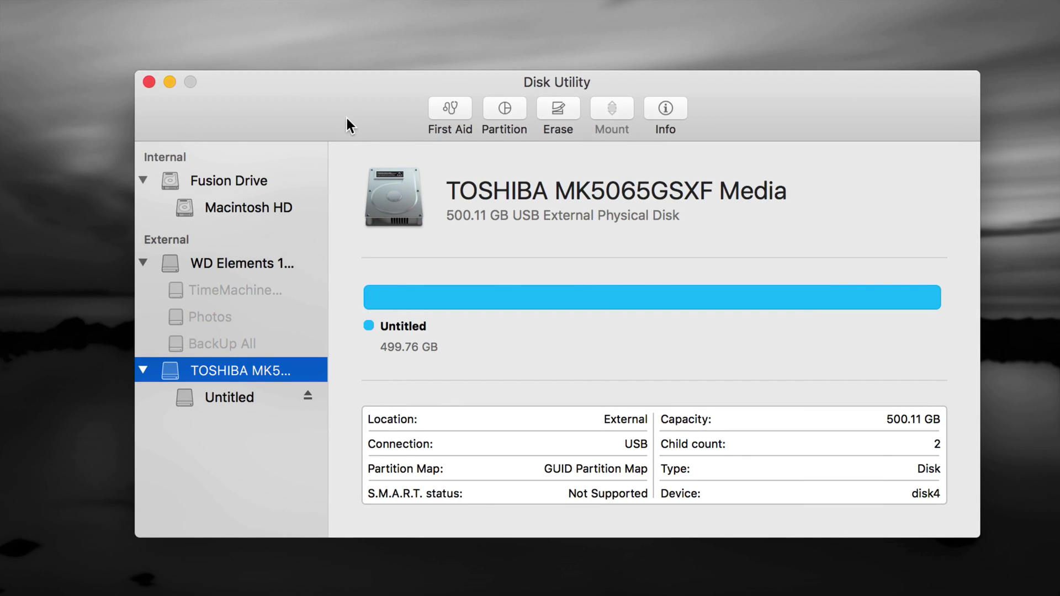
{"action": "left_click", "coordinate": [221, 396]}
{"action": "left_click", "coordinate": [223, 371]}
{"action": "left_click", "coordinate": [227, 393]}
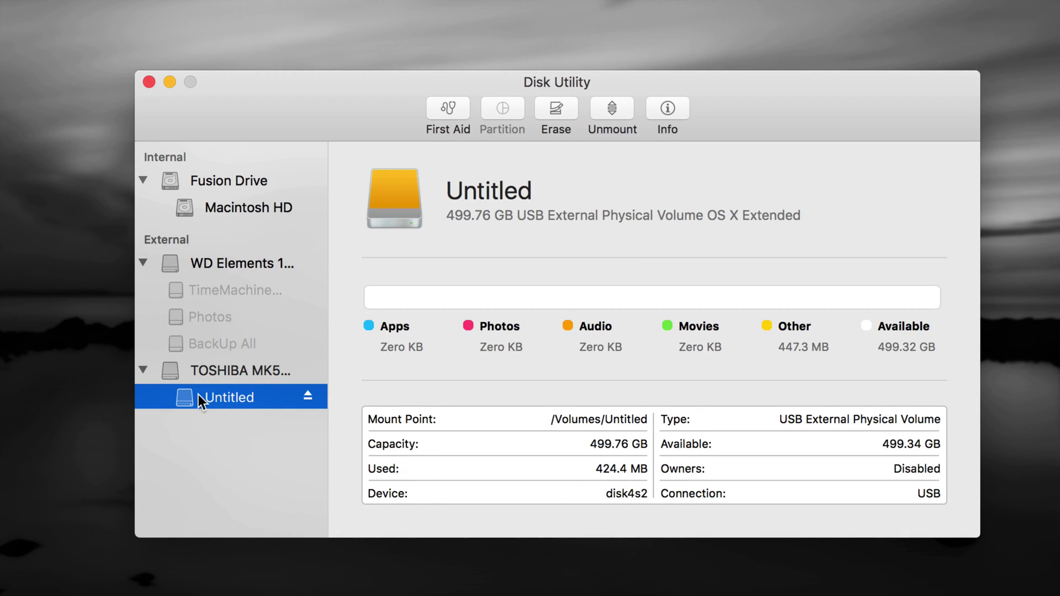
{"action": "left_click", "coordinate": [560, 107]}
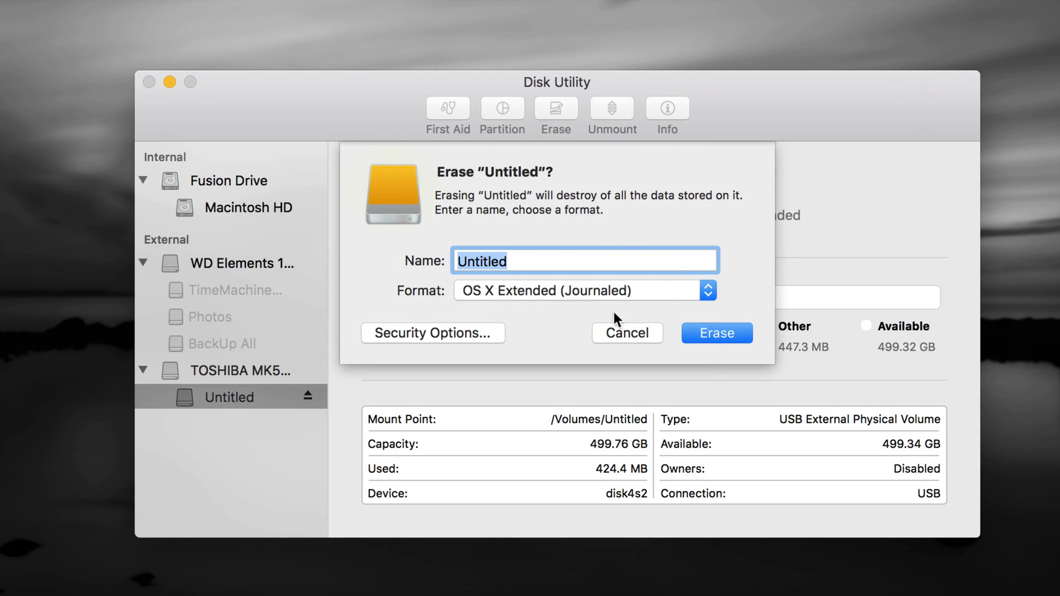
{"action": "left_click", "coordinate": [647, 331]}
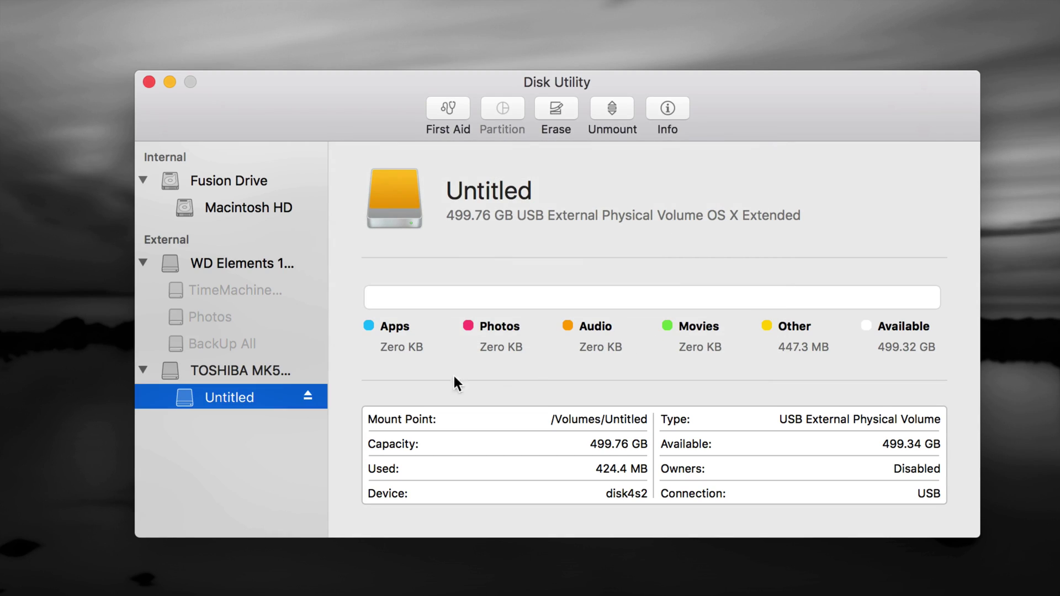
Open the erase options for the whole TOSHIBA MK5065GSXF Media drive with the OS X Extended (Journaled) format
{"action": "left_click", "coordinate": [266, 369]}
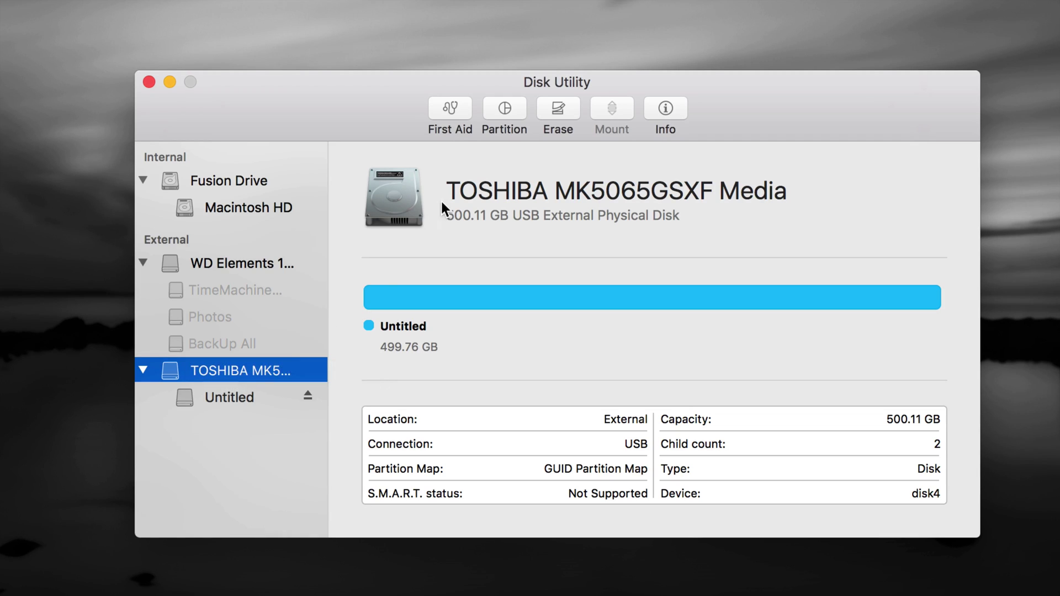
{"action": "left_click", "coordinate": [559, 113]}
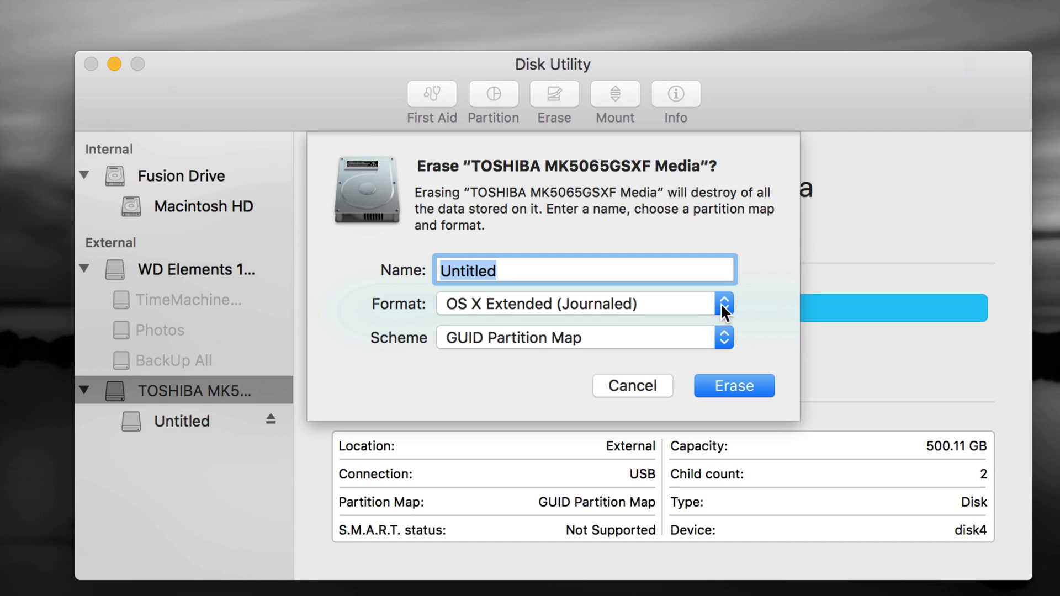
{"action": "left_click", "coordinate": [723, 304]}
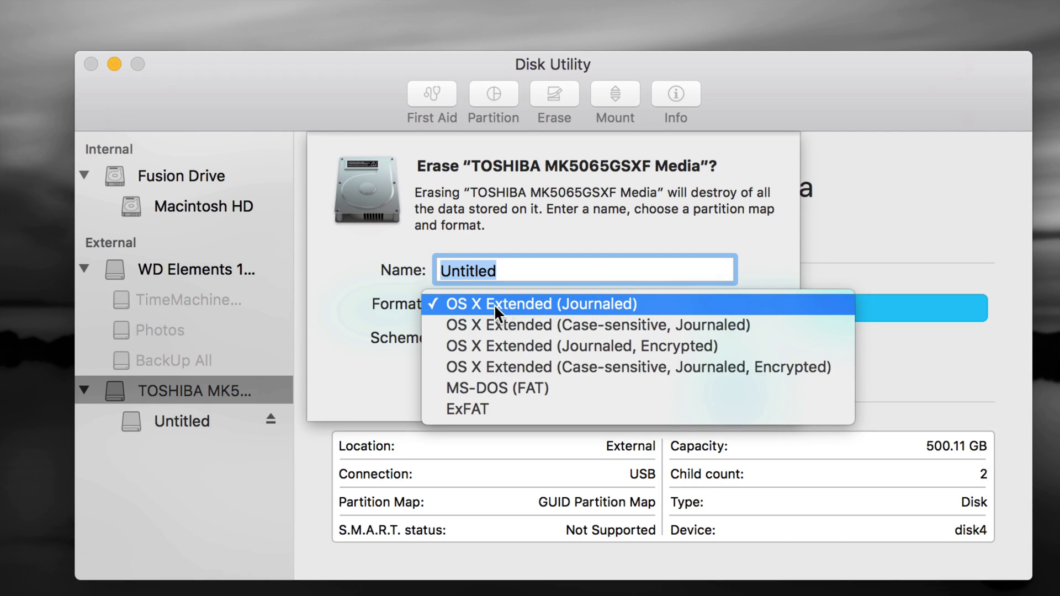
{"action": "left_click", "coordinate": [618, 303]}
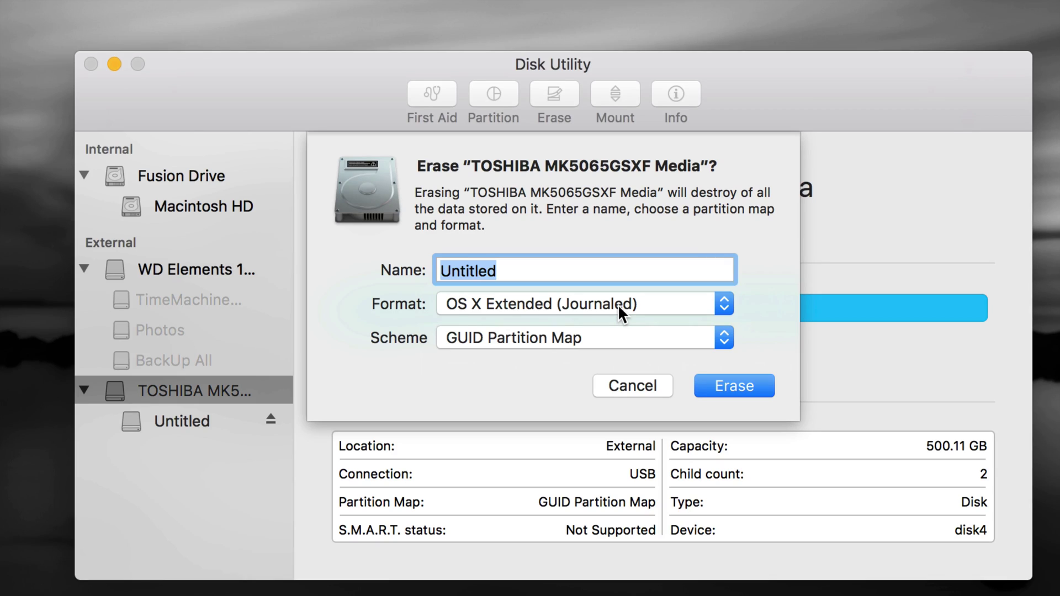
Try ExFAT as the drive's format and return it to OS X Extended (Journaled)
{"action": "left_click", "coordinate": [618, 304]}
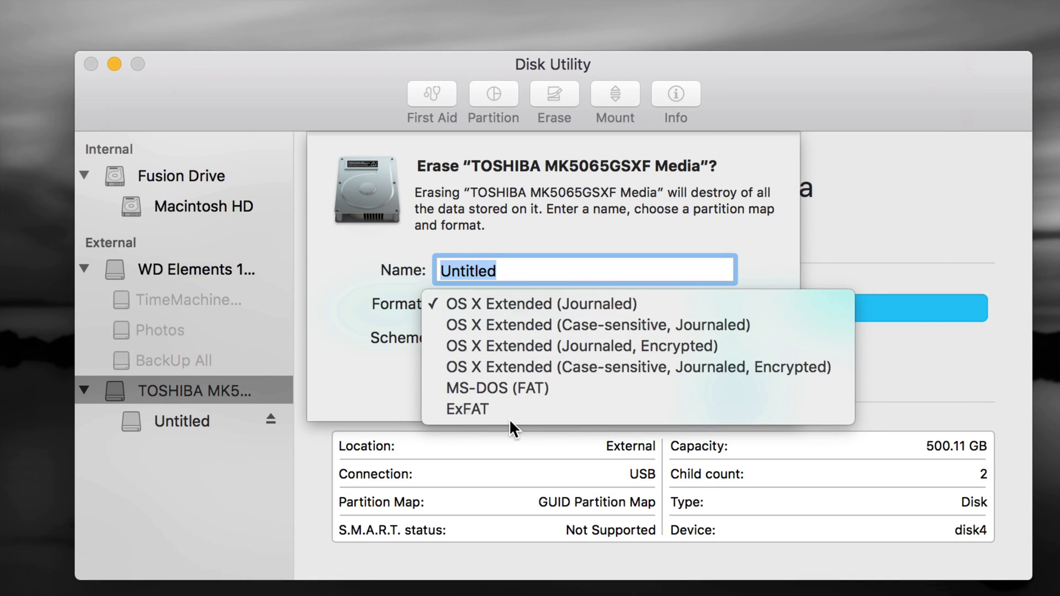
{"action": "left_click", "coordinate": [479, 410]}
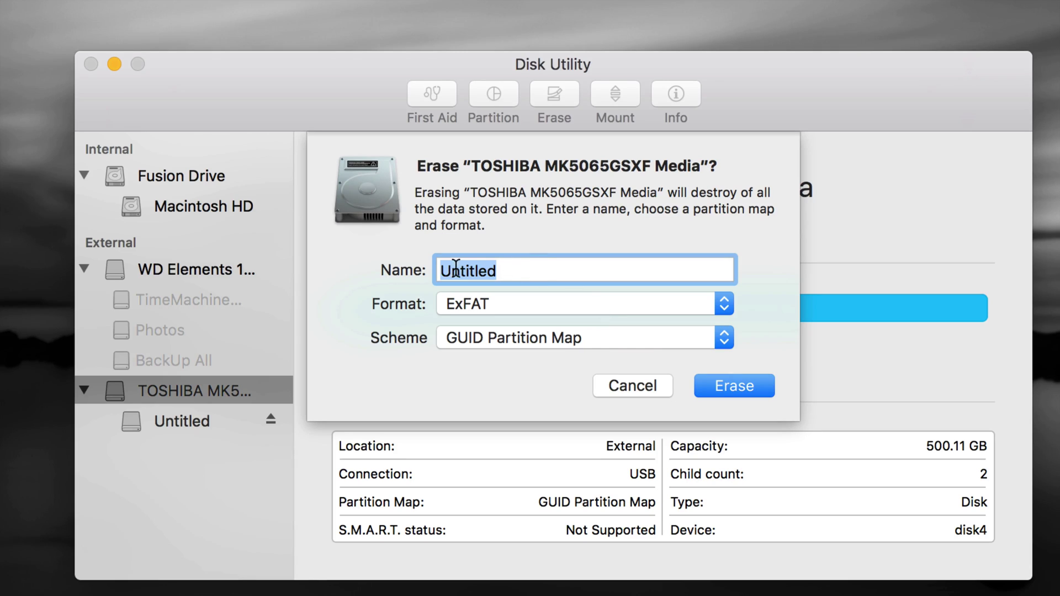
{"action": "left_click", "coordinate": [723, 305]}
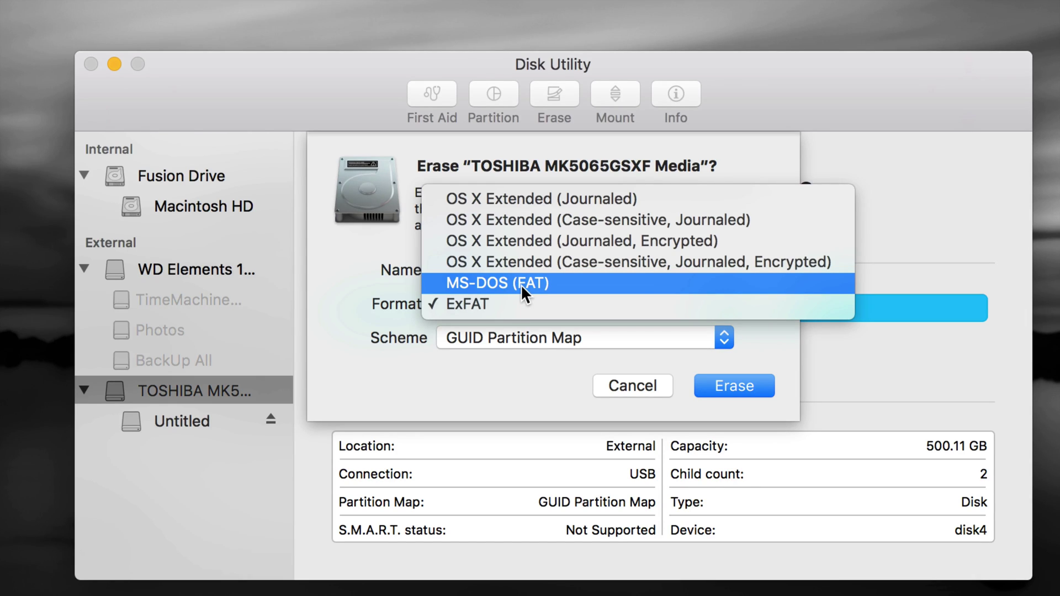
{"action": "left_click", "coordinate": [534, 205]}
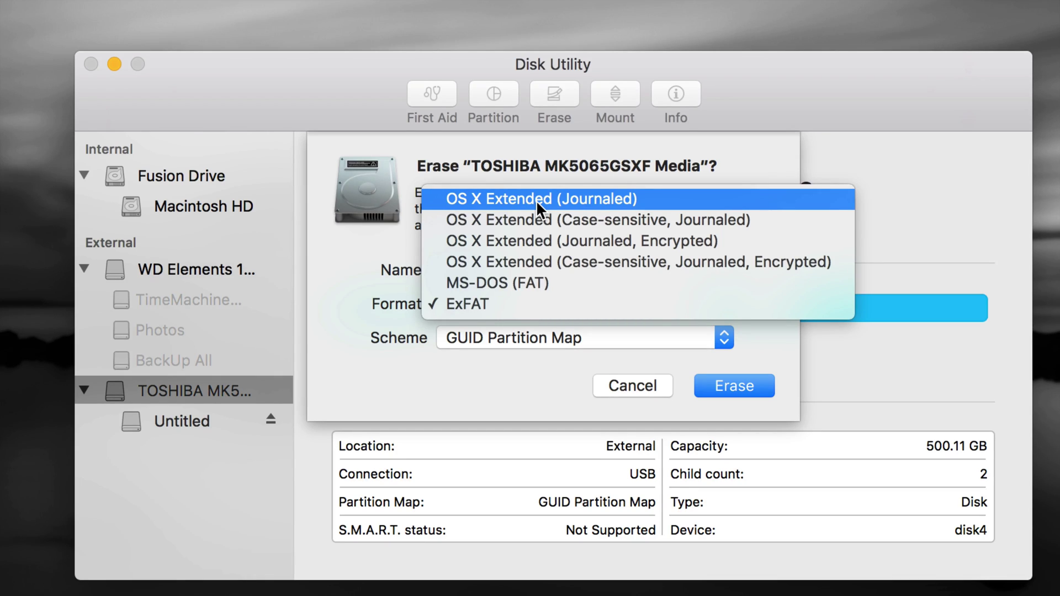
{"action": "left_click", "coordinate": [535, 200]}
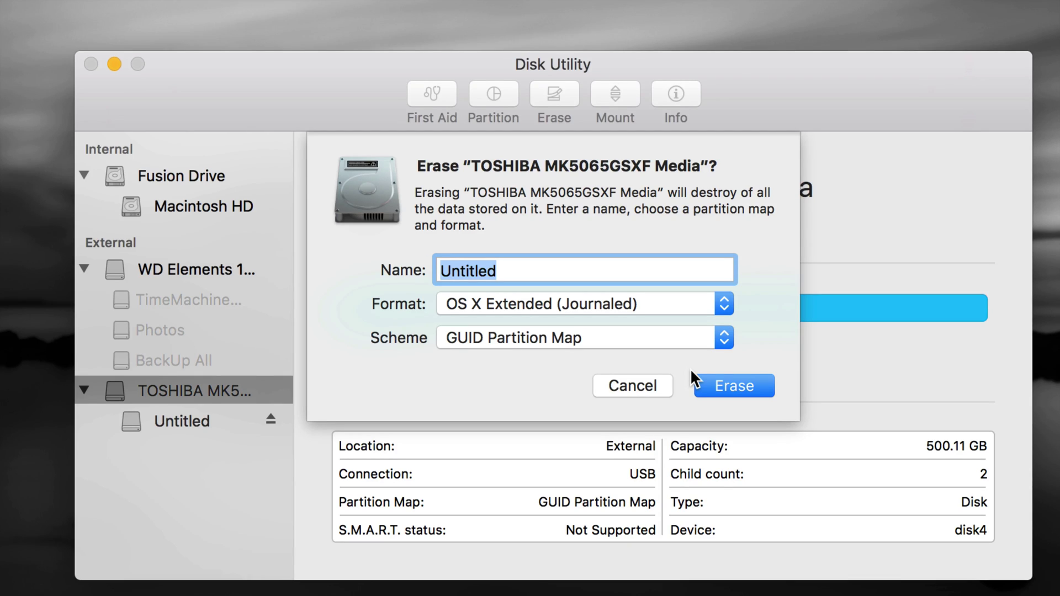
Erase the TOSHIBA drive under the name Untitled, show the process details and close the finished report
{"action": "left_click", "coordinate": [740, 384]}
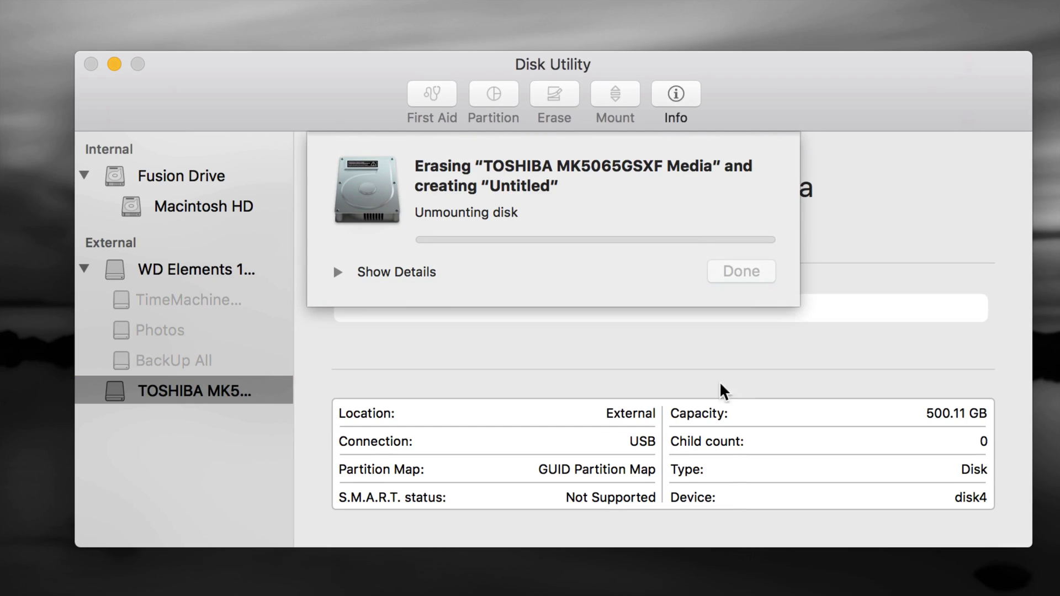
{"action": "left_click", "coordinate": [339, 272]}
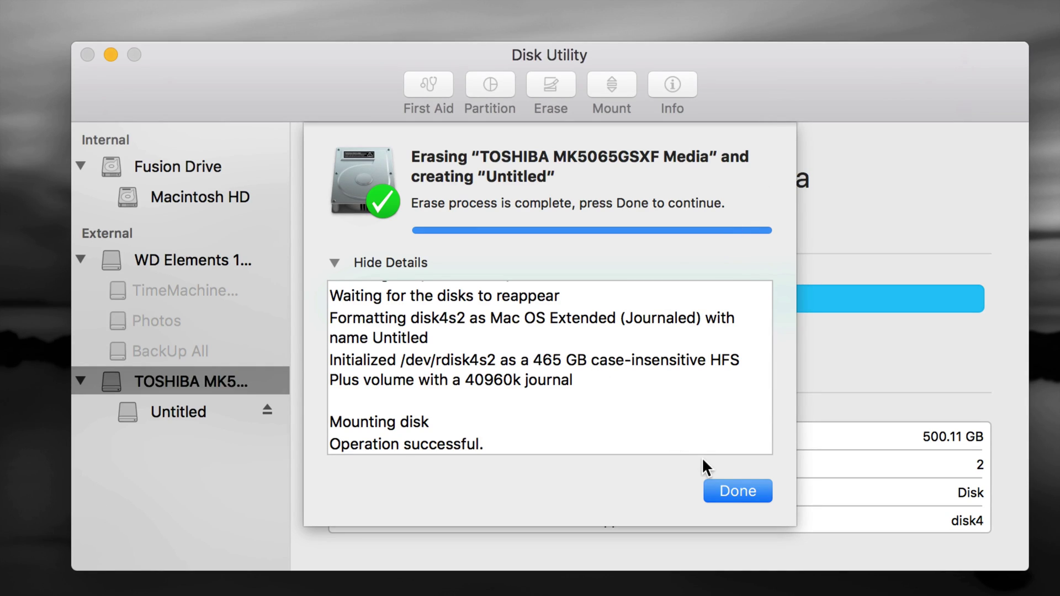
{"action": "left_click", "coordinate": [726, 490]}
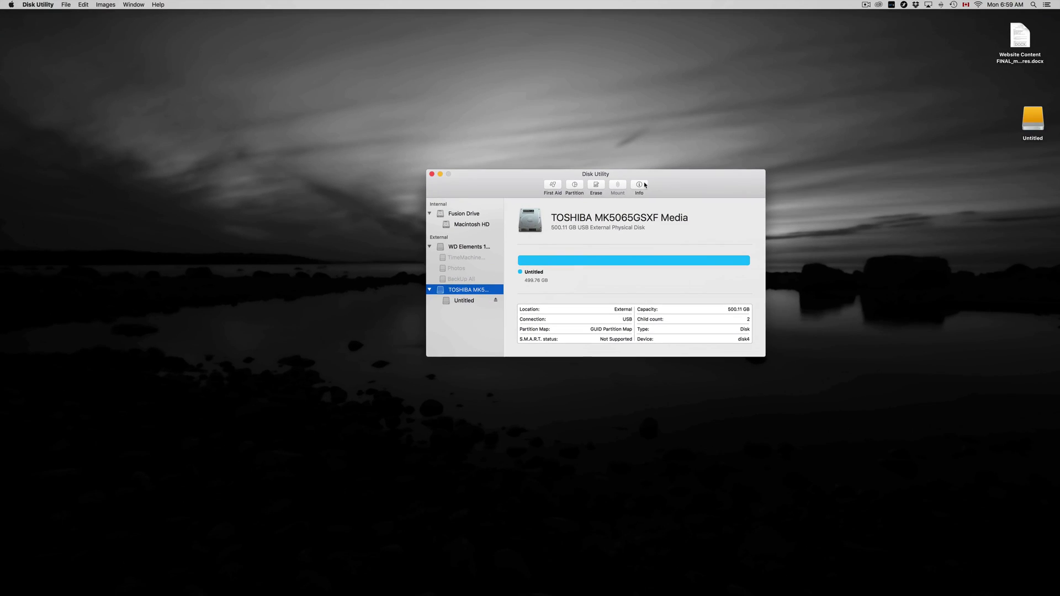
Move the Disk Utility window up and place the Untitled drive's desktop icon beside it
{"action": "left_click_drag", "start_coordinate": [669, 183], "coordinate": [592, 124]}
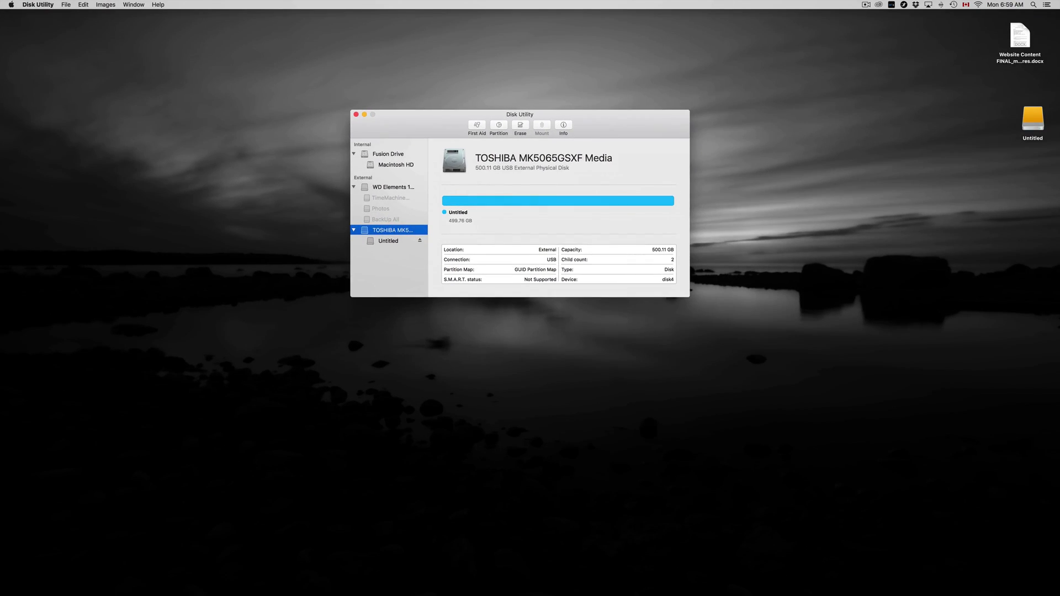
{"action": "left_click", "coordinate": [1038, 128]}
{"action": "left_click_drag", "start_coordinate": [1038, 128], "coordinate": [755, 138]}
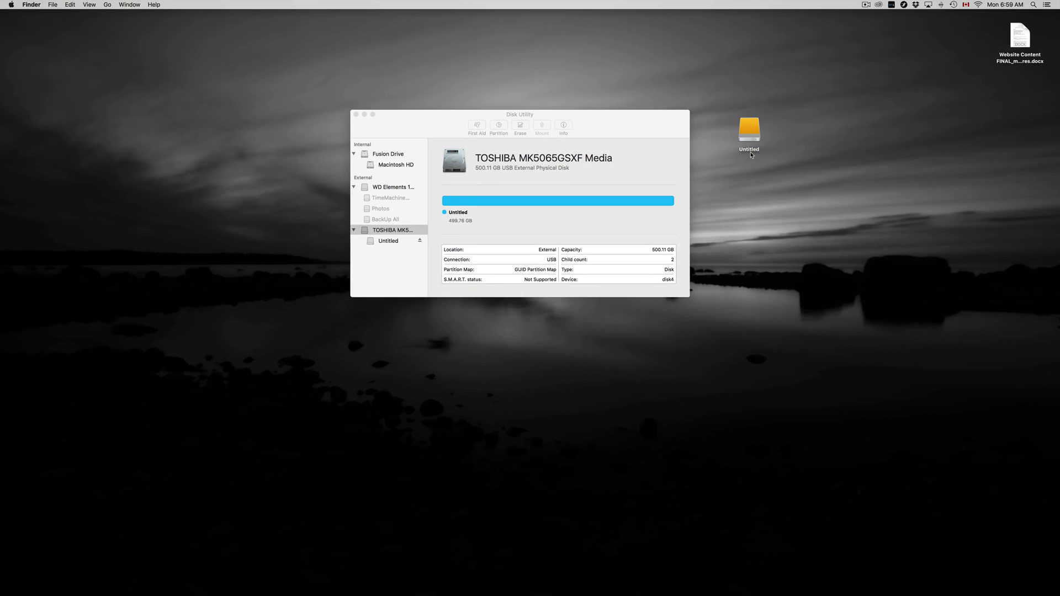
Open the Untitled drive from the desktop and move its window clear of Disk Utility to view its contents
{"action": "left_click", "coordinate": [750, 154]}
{"action": "left_click", "coordinate": [785, 173]}
{"action": "left_click", "coordinate": [757, 154]}
{"action": "left_click", "coordinate": [755, 150]}
{"action": "left_click", "coordinate": [771, 186]}
{"action": "left_click", "coordinate": [756, 139]}
{"action": "double_click", "coordinate": [756, 139]}
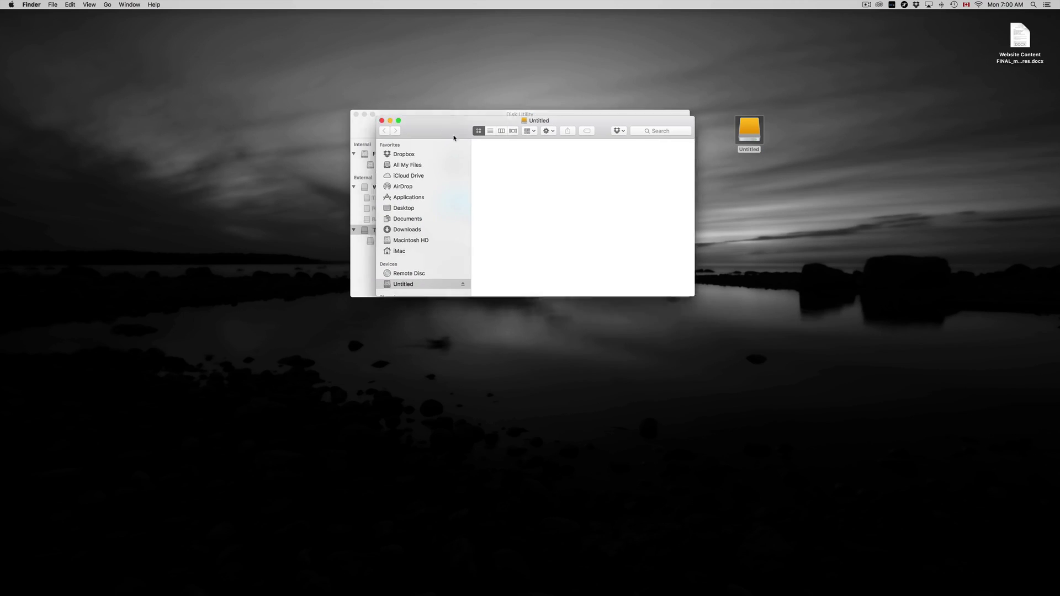
{"action": "left_click_drag", "start_coordinate": [422, 124], "coordinate": [749, 275]}
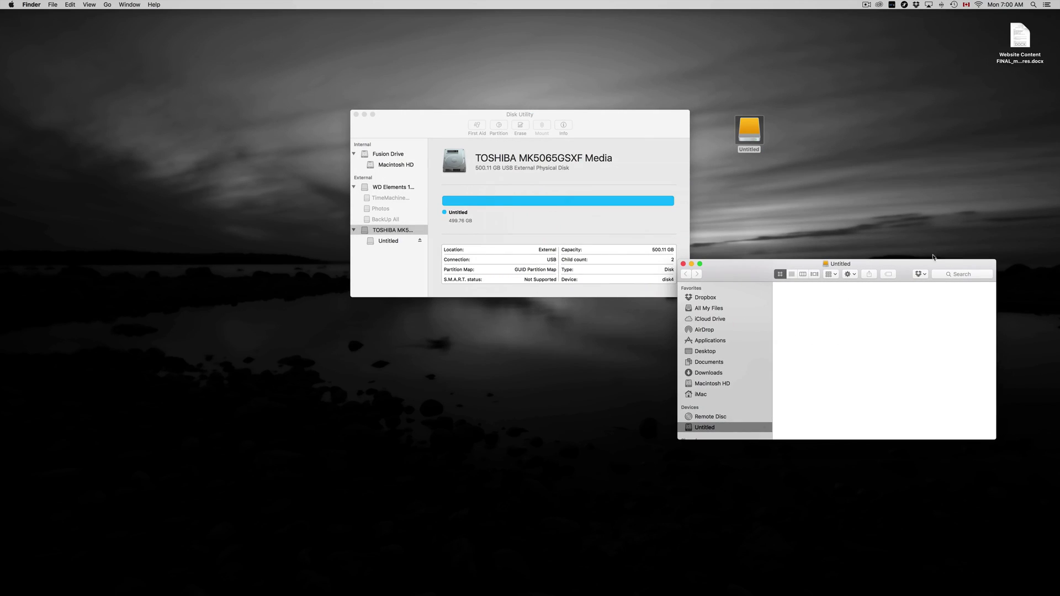
Select the Website Content document on the desktop, reposition the Untitled drive's window and close it
{"action": "left_click", "coordinate": [1000, 61]}
{"action": "mouse_move", "coordinate": [1000, 62]}
{"action": "left_mouse_down"}
{"action": "mouse_move", "coordinate": [791, 335]}
{"action": "mouse_move", "coordinate": [967, 38]}
{"action": "mouse_move", "coordinate": [1000, 43]}
{"action": "left_mouse_up"}
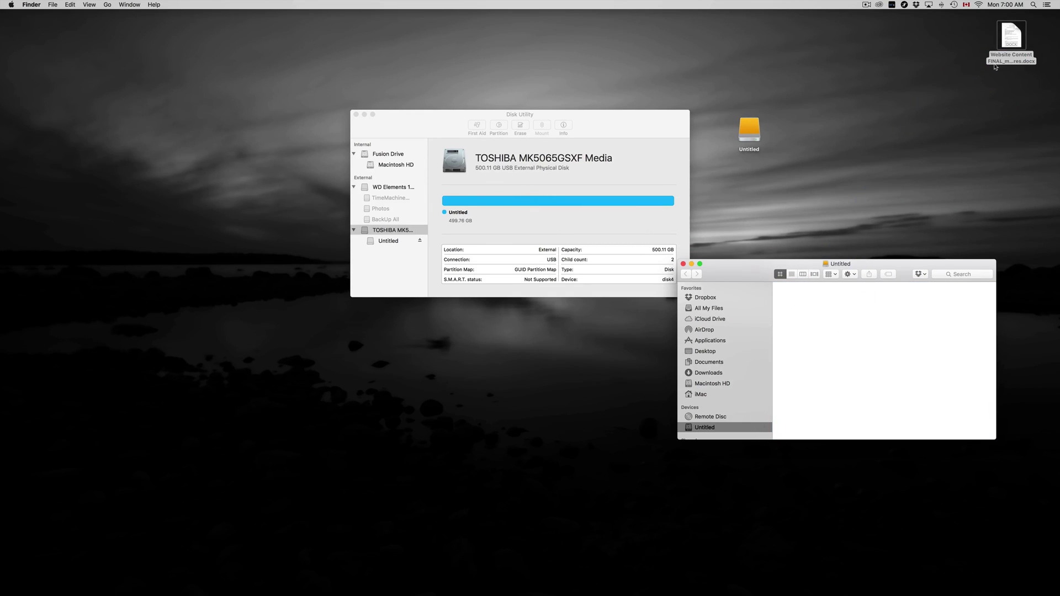
{"action": "left_click_drag", "start_coordinate": [899, 266], "coordinate": [864, 249]}
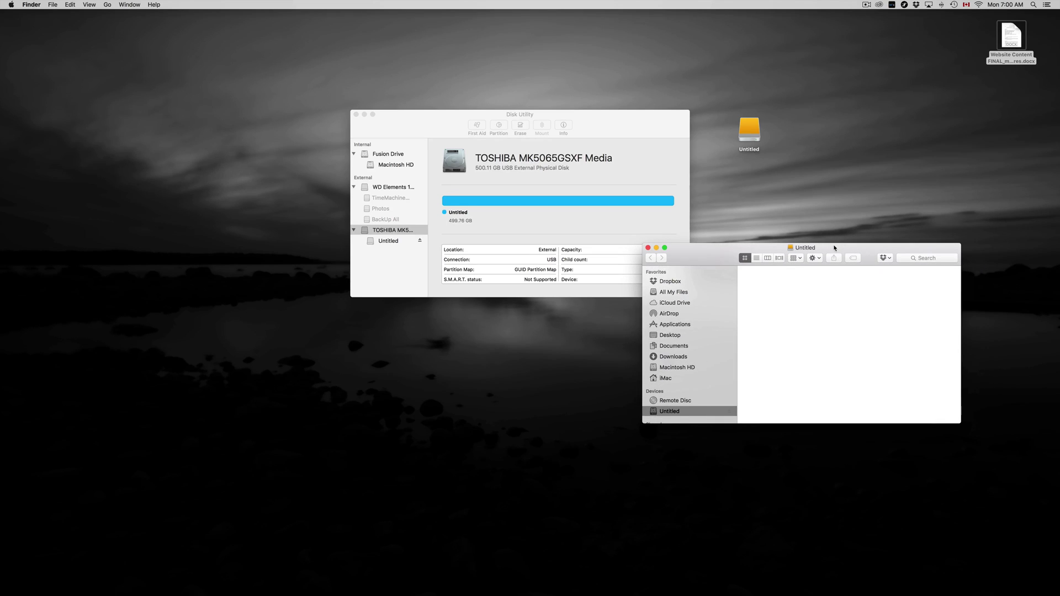
{"action": "left_click_drag", "start_coordinate": [748, 250], "coordinate": [688, 309]}
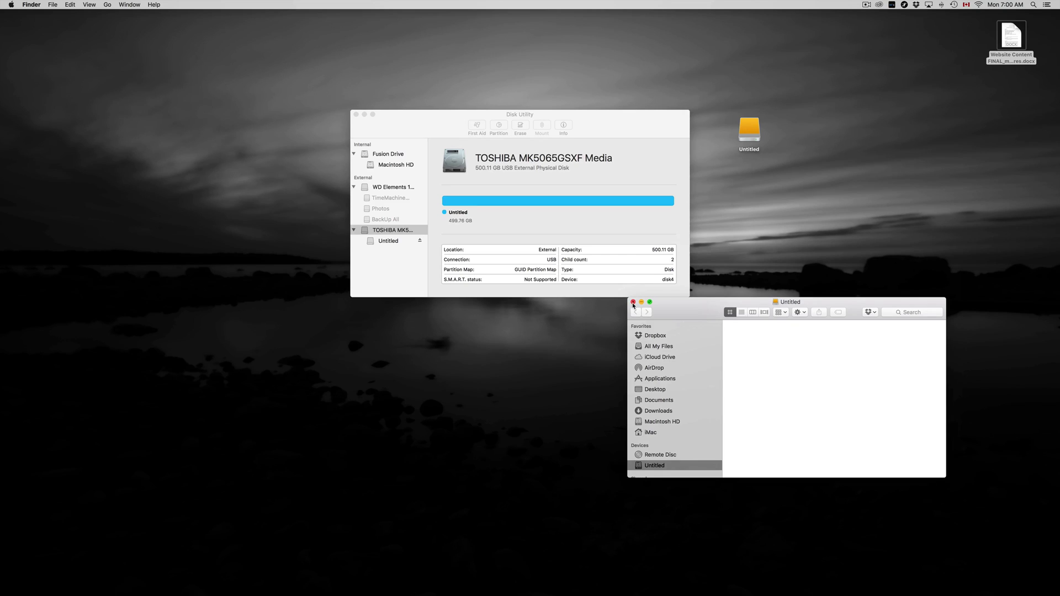
{"action": "left_click", "coordinate": [633, 303]}
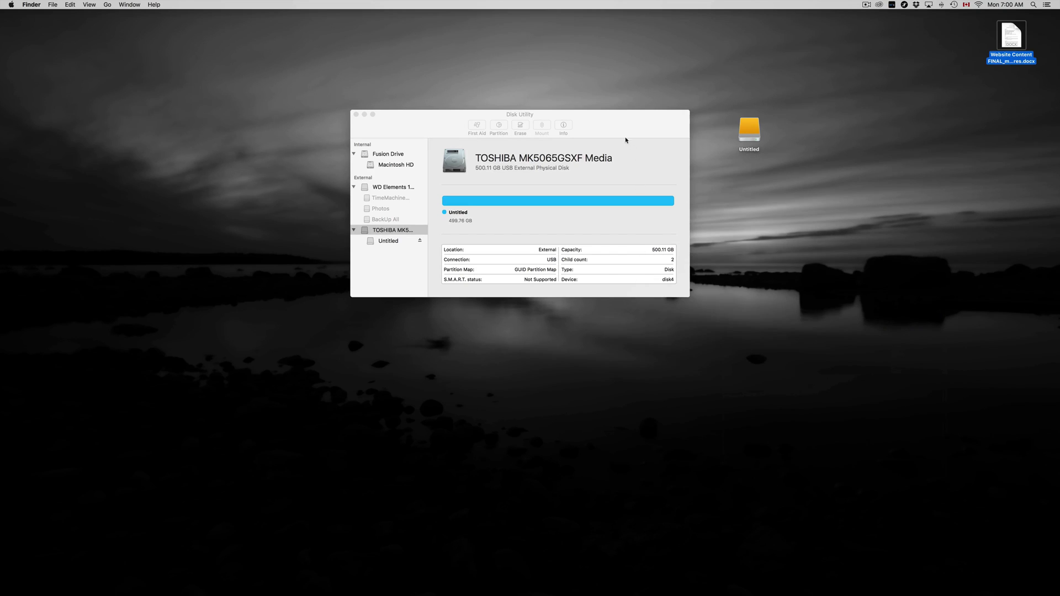
Open the partition options for the TOSHIBA drive and add a second partition, splitting it into two 250 GB halves
{"action": "left_click_drag", "start_coordinate": [610, 133], "coordinate": [694, 200]}
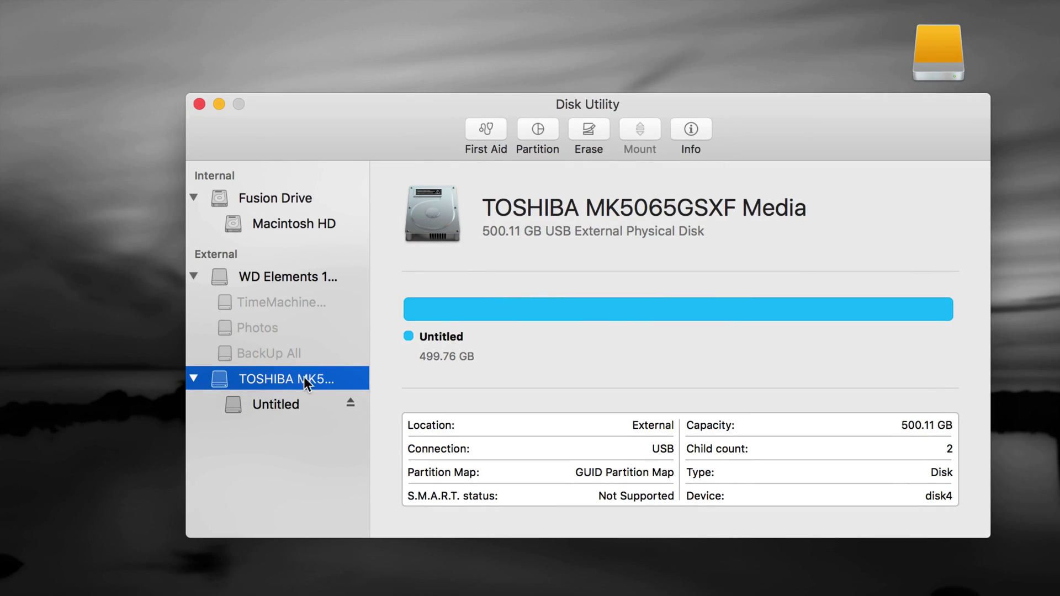
{"action": "left_click", "coordinate": [281, 379]}
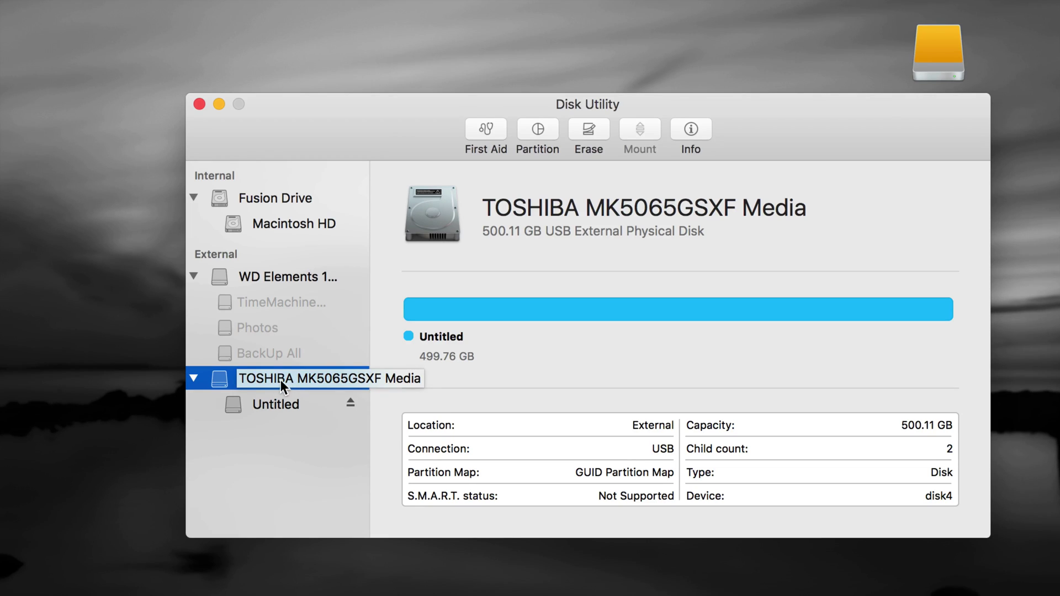
{"action": "key", "text": "Escape"}
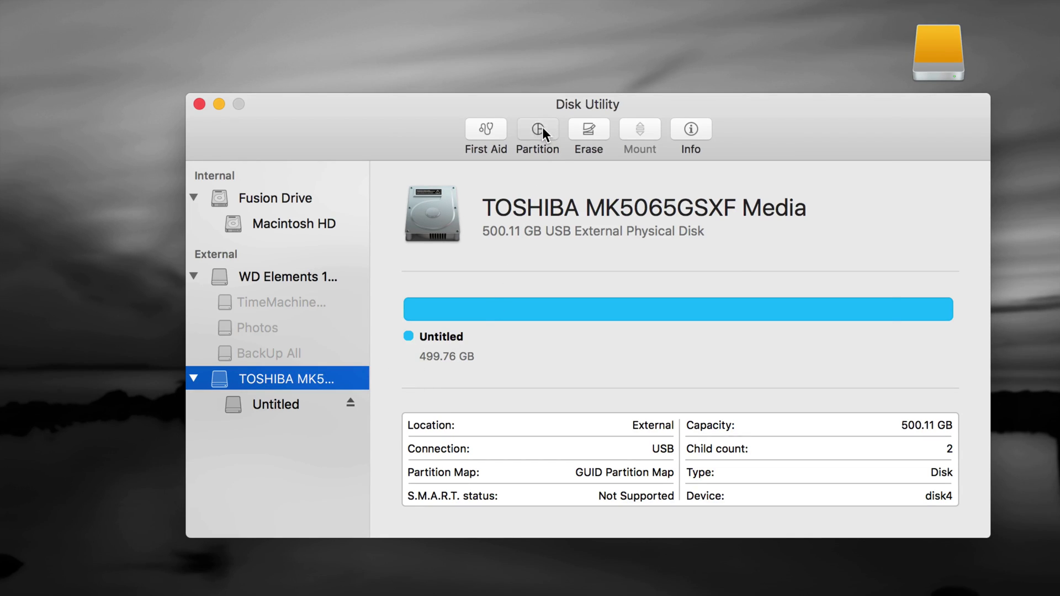
{"action": "left_click", "coordinate": [538, 133]}
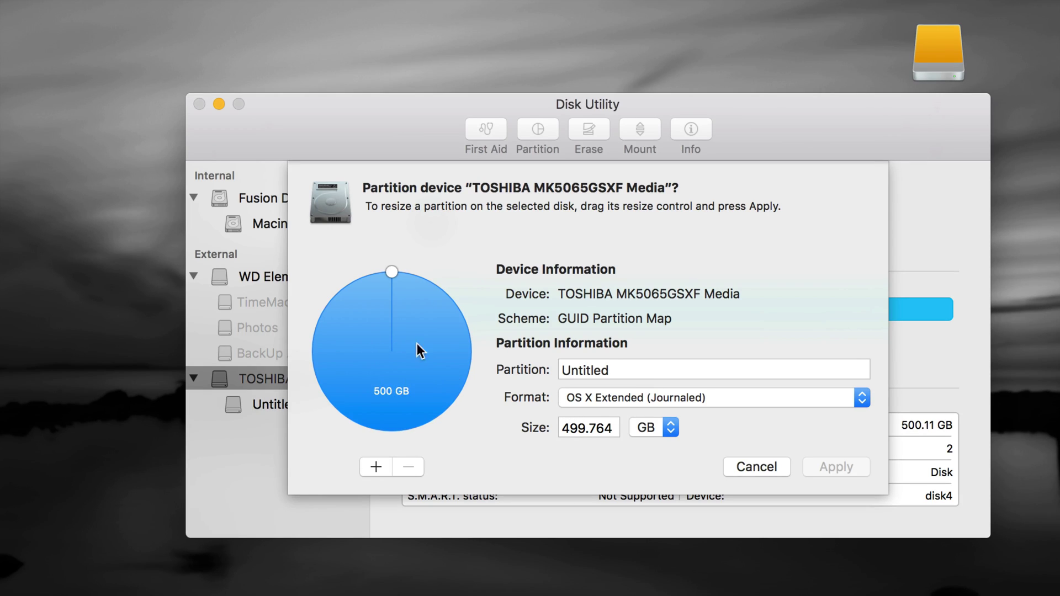
{"action": "left_click", "coordinate": [379, 466]}
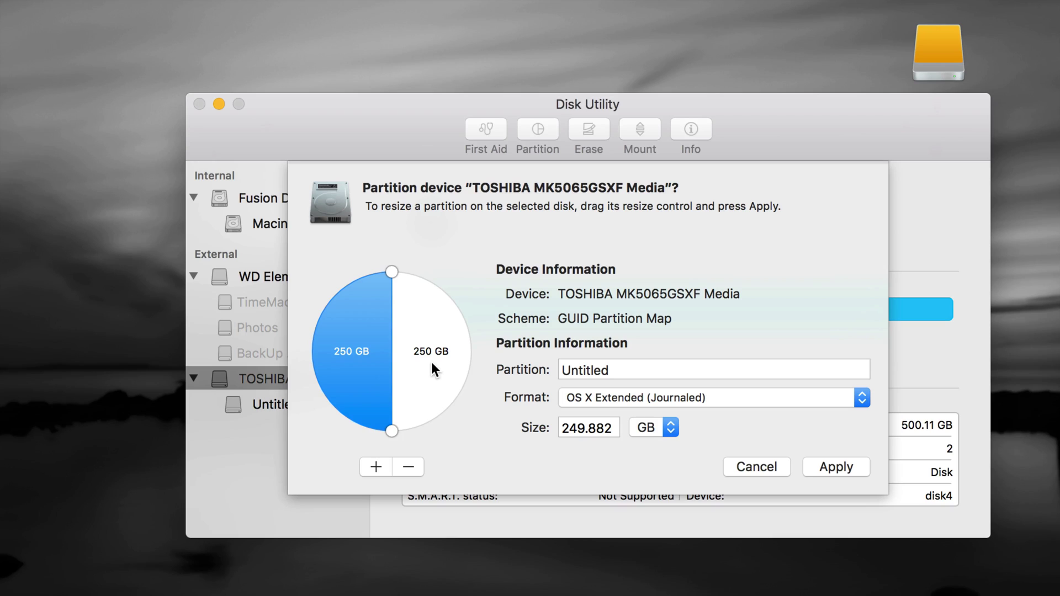
Resize the two partitions to about 120 GB and 380 GB, keeping the larger one as OS X Extended (Journaled)
{"action": "left_click", "coordinate": [589, 428]}
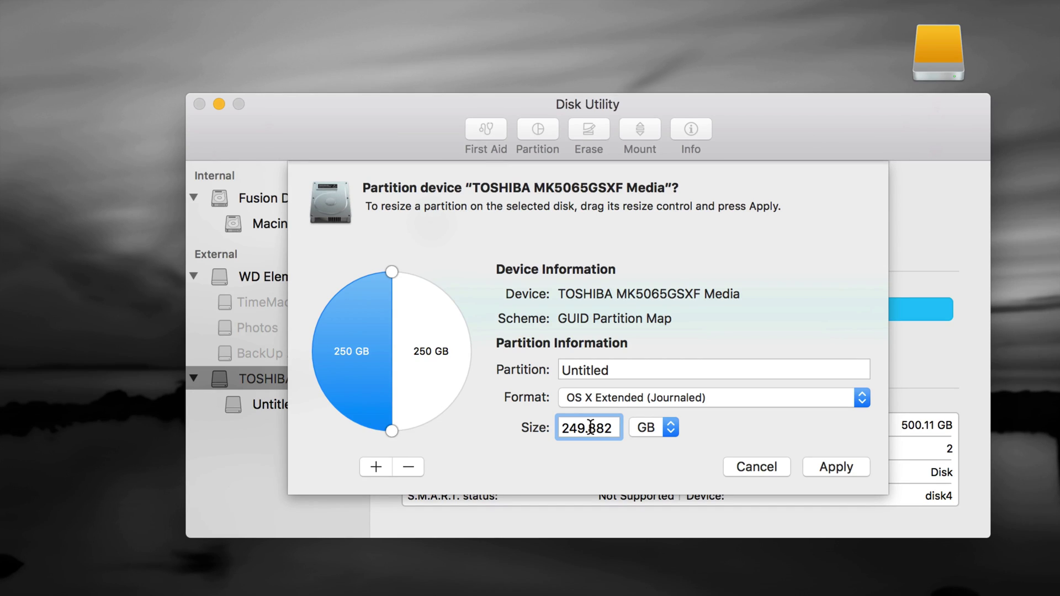
{"action": "left_click_drag", "start_coordinate": [389, 430], "coordinate": [339, 347]}
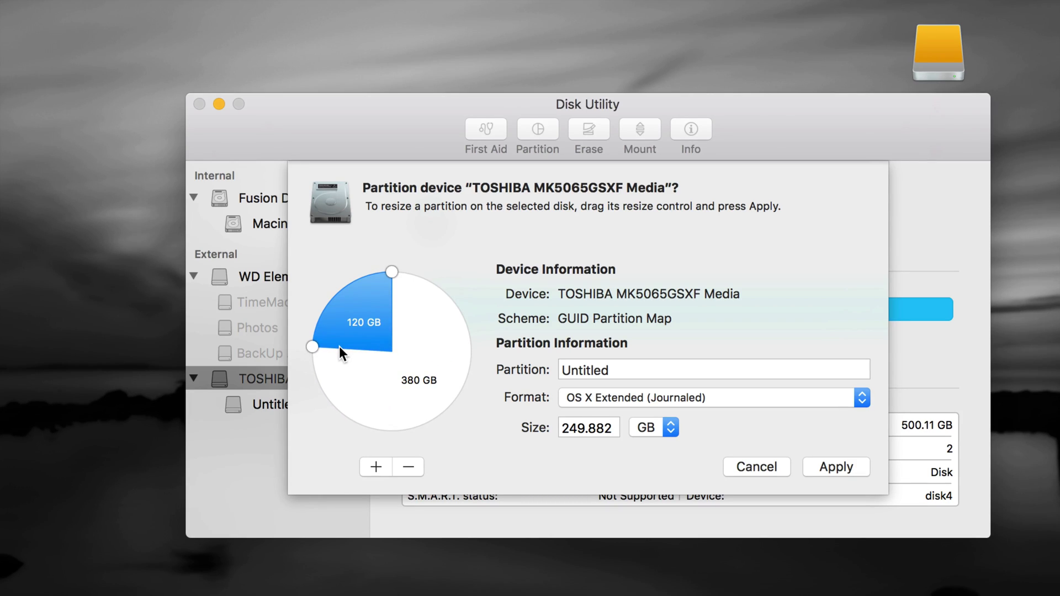
{"action": "left_click", "coordinate": [410, 379]}
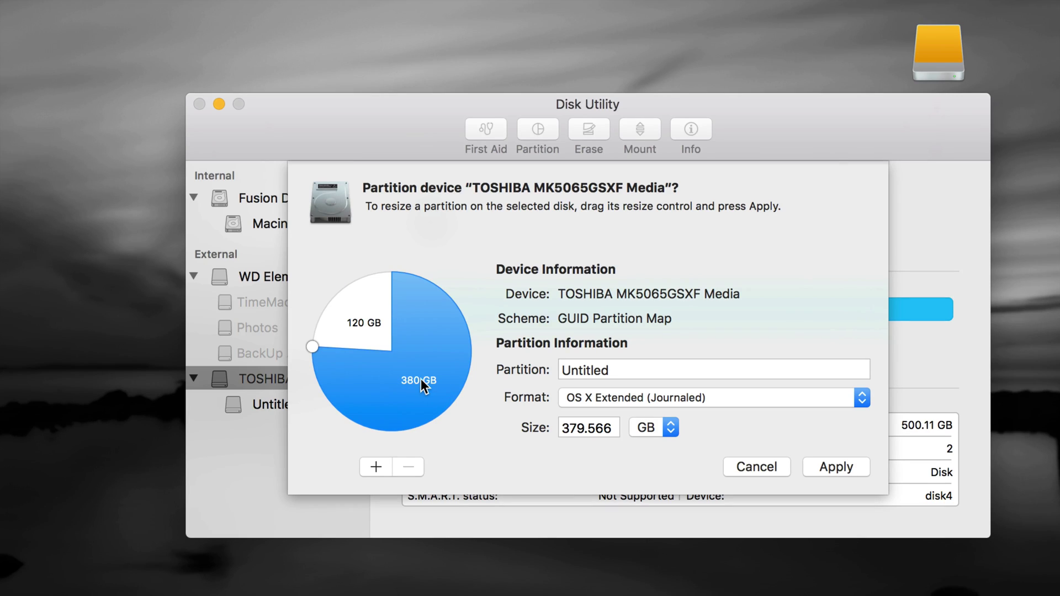
{"action": "left_click", "coordinate": [729, 402]}
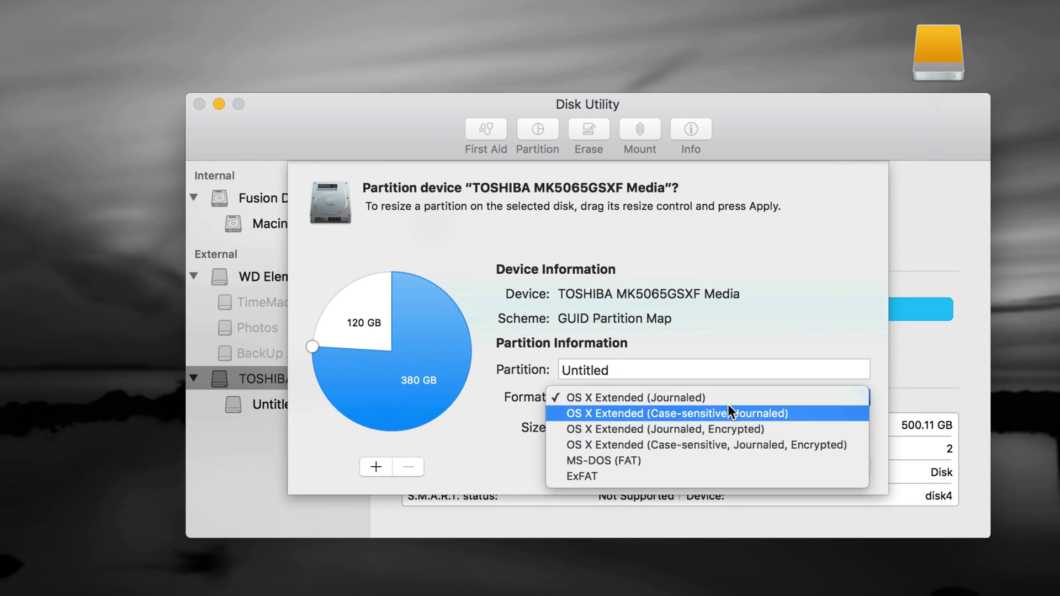
{"action": "left_click", "coordinate": [691, 403]}
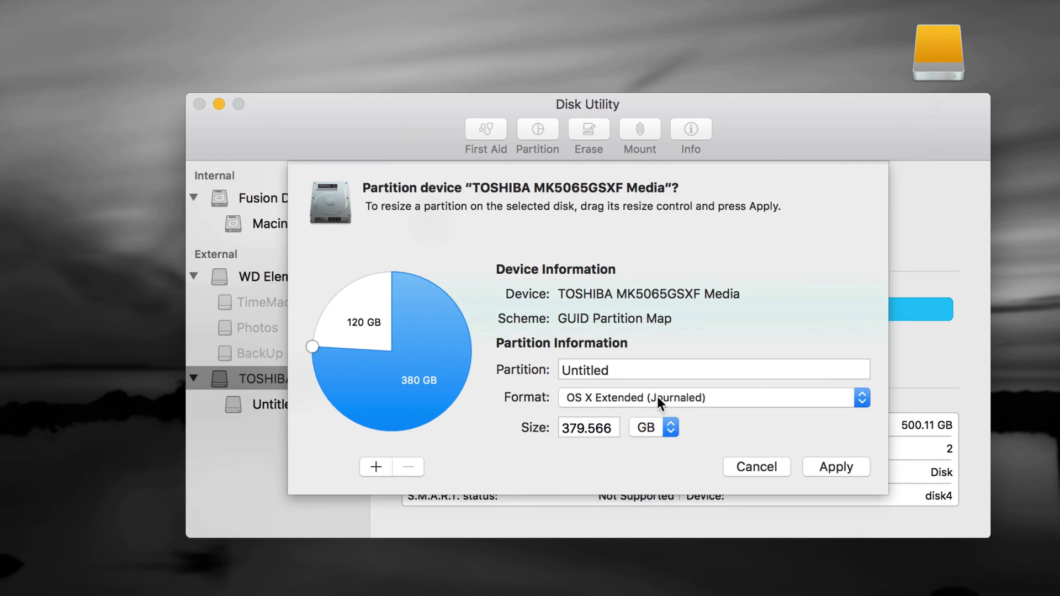
Set the 120 GB partition's format to ExFAT
{"action": "left_click", "coordinate": [376, 326]}
{"action": "left_click", "coordinate": [729, 397]}
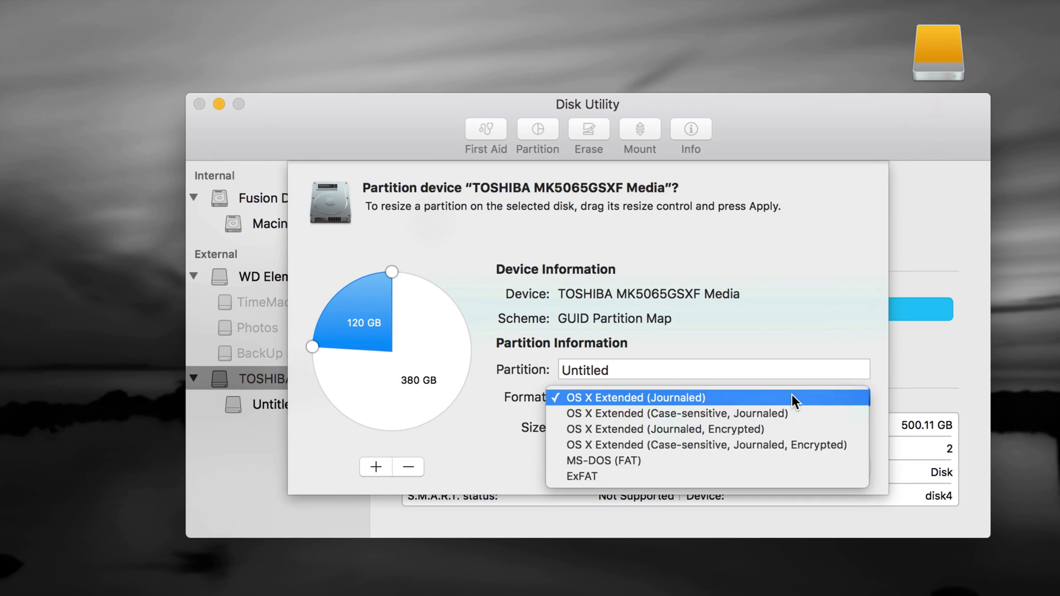
{"action": "key", "text": "Return"}
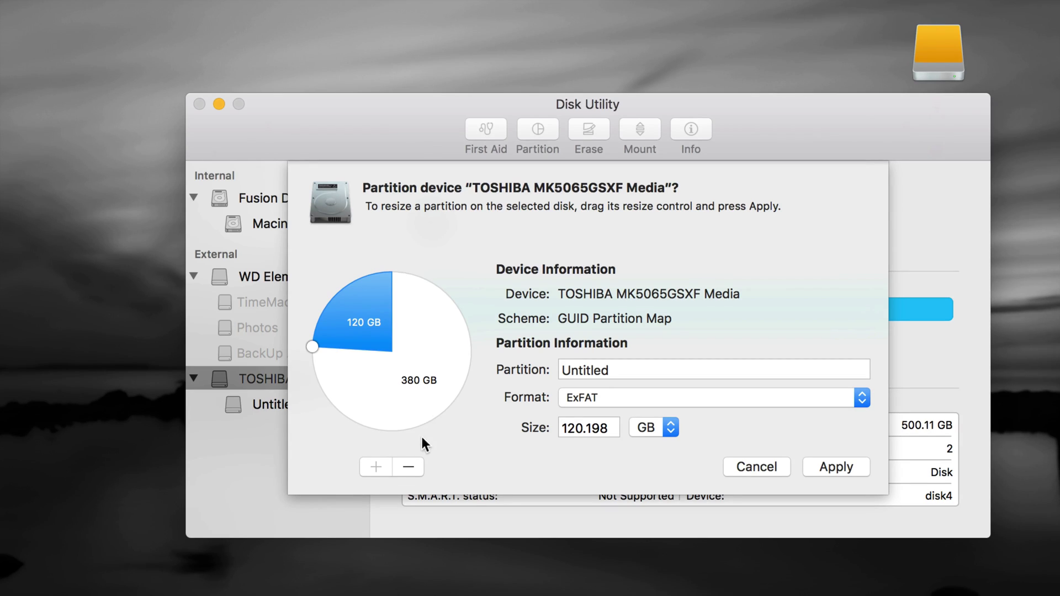
{"action": "left_click", "coordinate": [429, 386]}
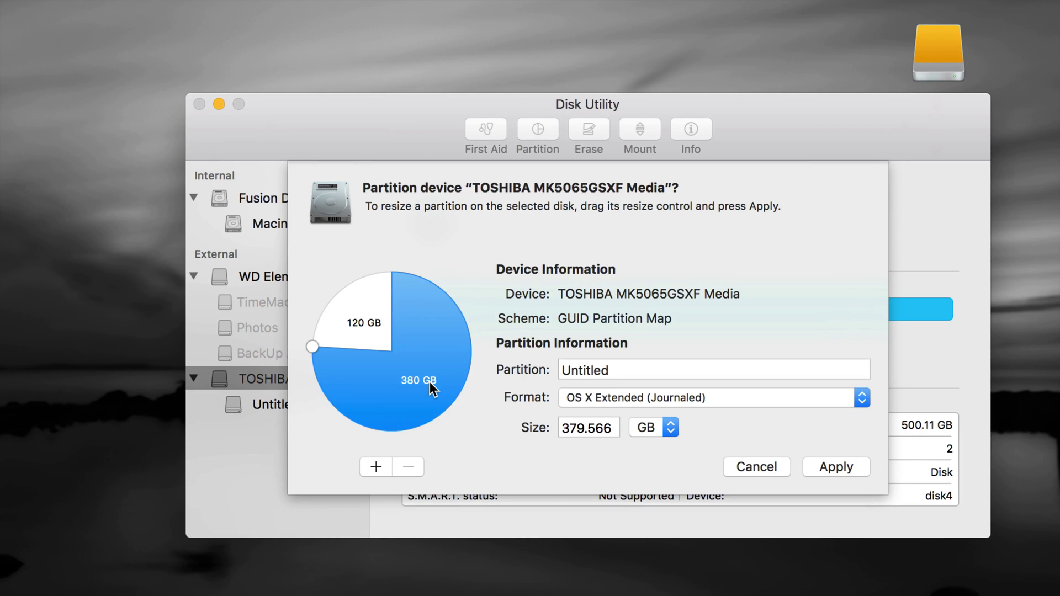
{"action": "left_click", "coordinate": [374, 466]}
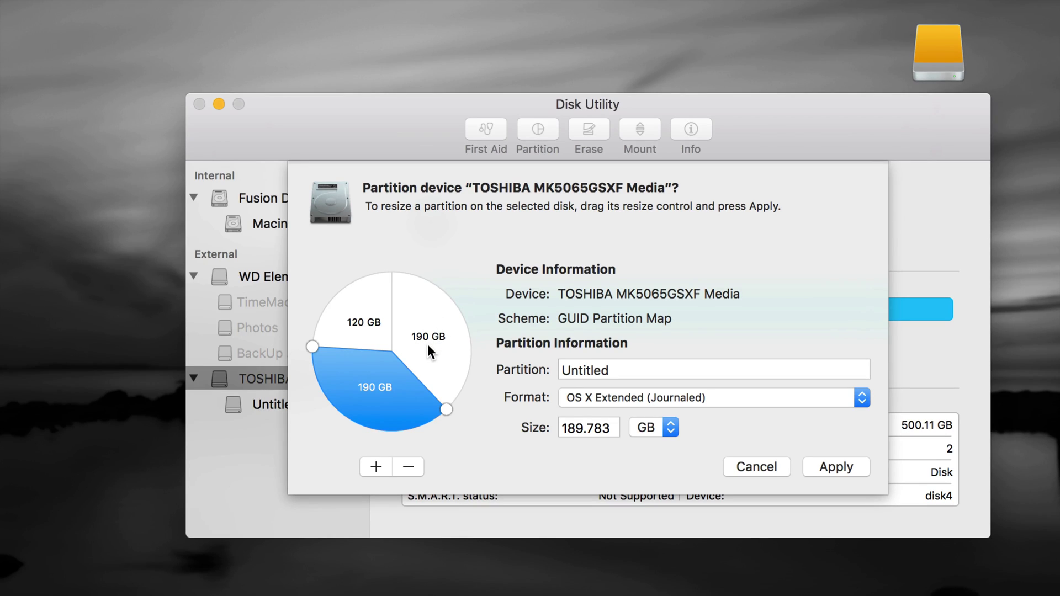
{"action": "left_click", "coordinate": [411, 466]}
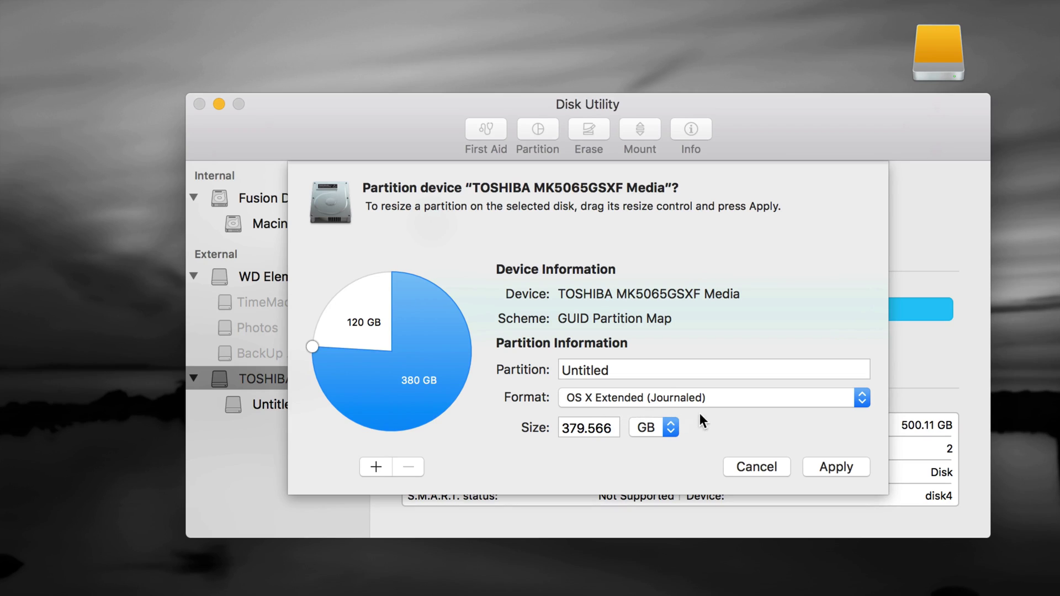
Review both partitions' settings, apply the layout to the TOSHIBA drive with its progress details shown, and dismiss the finished operation
{"action": "left_click", "coordinate": [353, 324]}
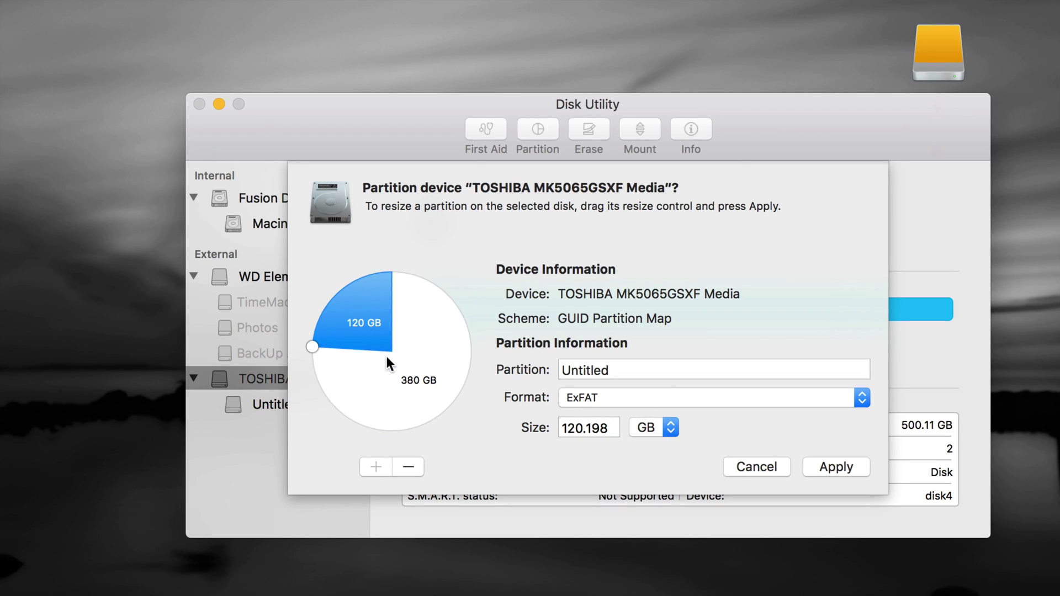
{"action": "left_click", "coordinate": [428, 378]}
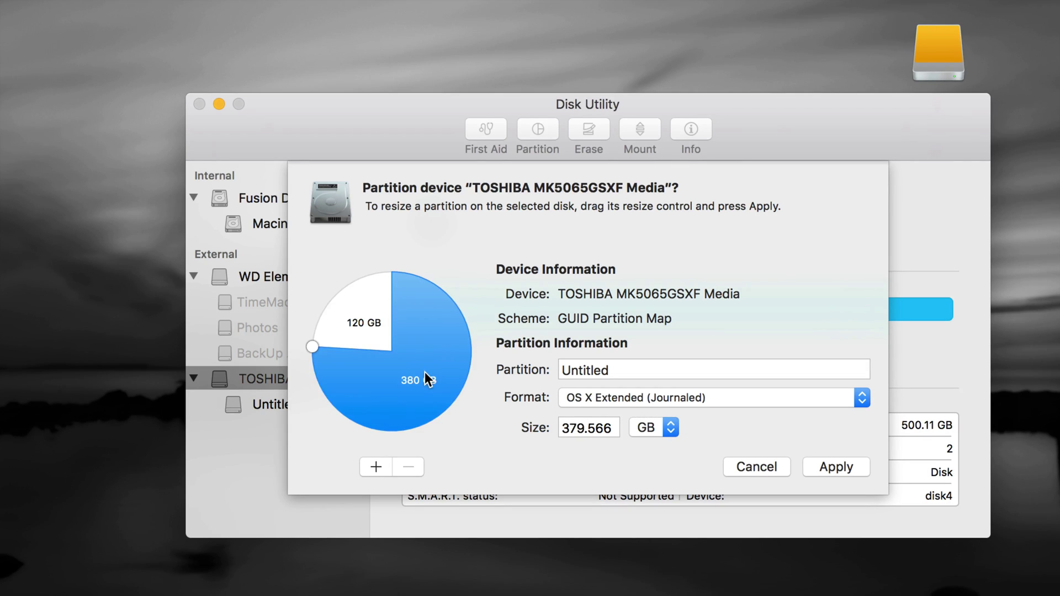
{"action": "left_click", "coordinate": [813, 468]}
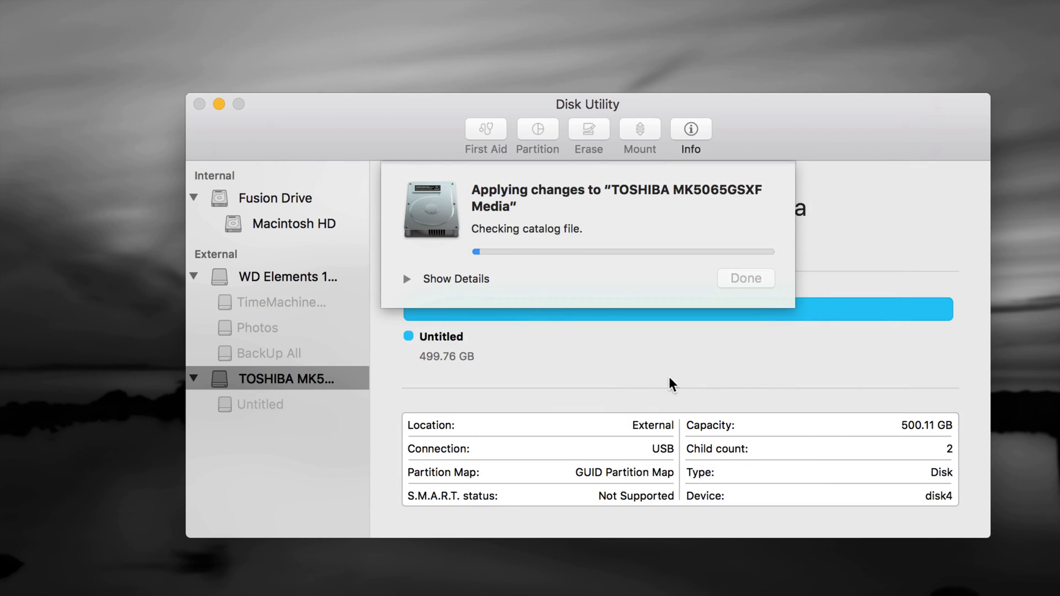
{"action": "left_click", "coordinate": [406, 280]}
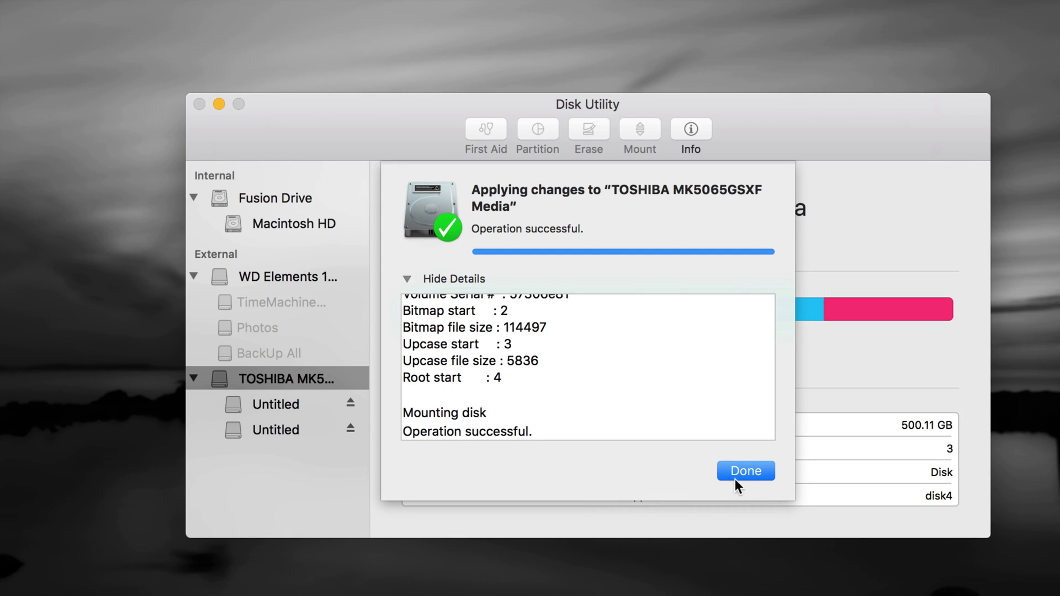
{"action": "left_click", "coordinate": [751, 472]}
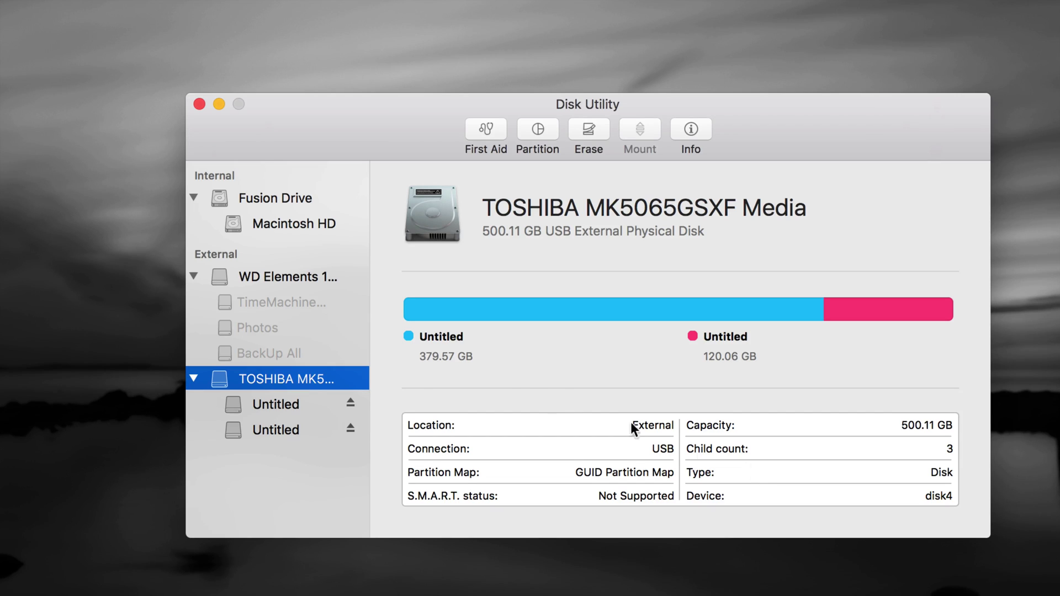
View both new Untitled volumes' details, and place their desktop icons side by side, clear of the Disk Utility window
{"action": "left_click", "coordinate": [273, 402]}
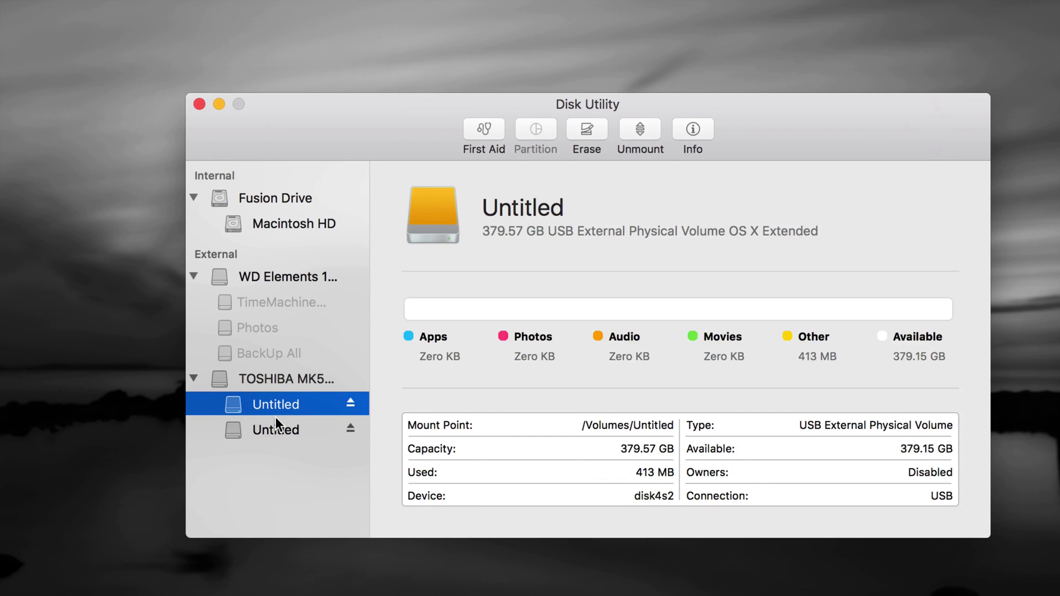
{"action": "left_click", "coordinate": [276, 420]}
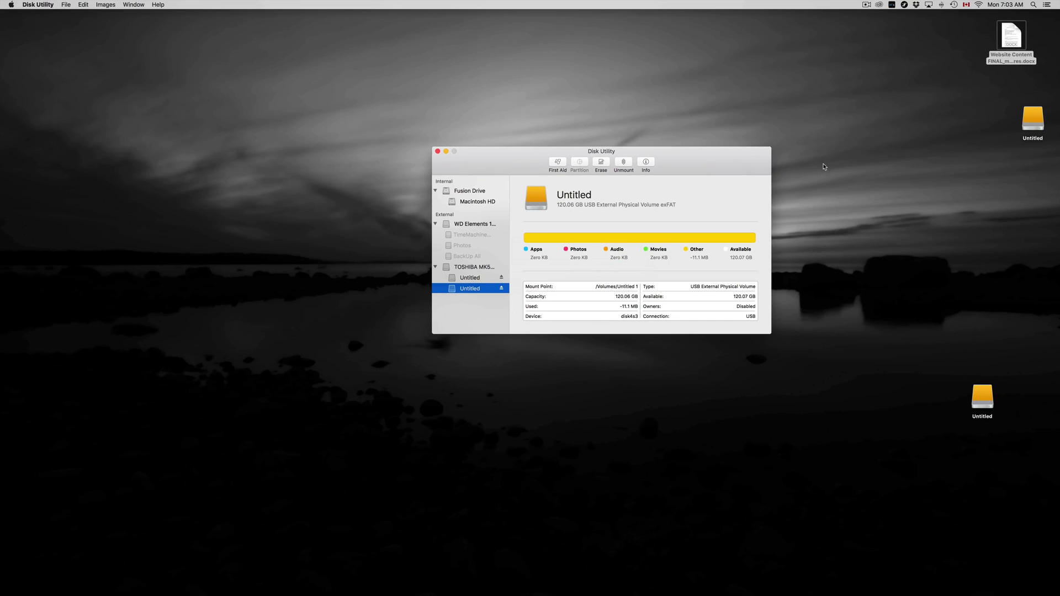
{"action": "left_click_drag", "start_coordinate": [1037, 118], "coordinate": [867, 200]}
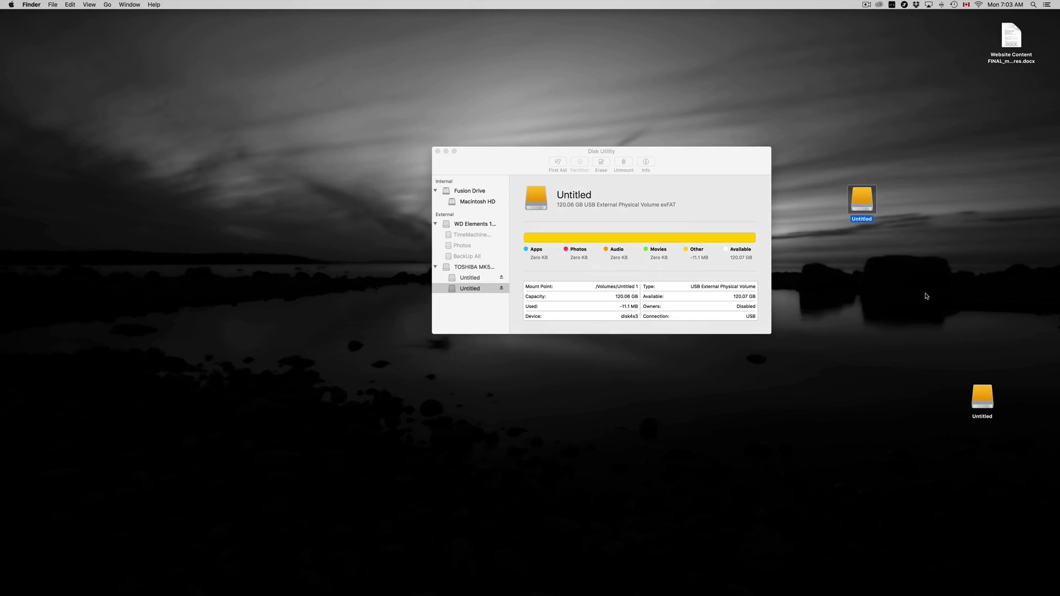
{"action": "left_click_drag", "start_coordinate": [984, 402], "coordinate": [911, 204]}
{"action": "left_click_drag", "start_coordinate": [715, 162], "coordinate": [585, 179]}
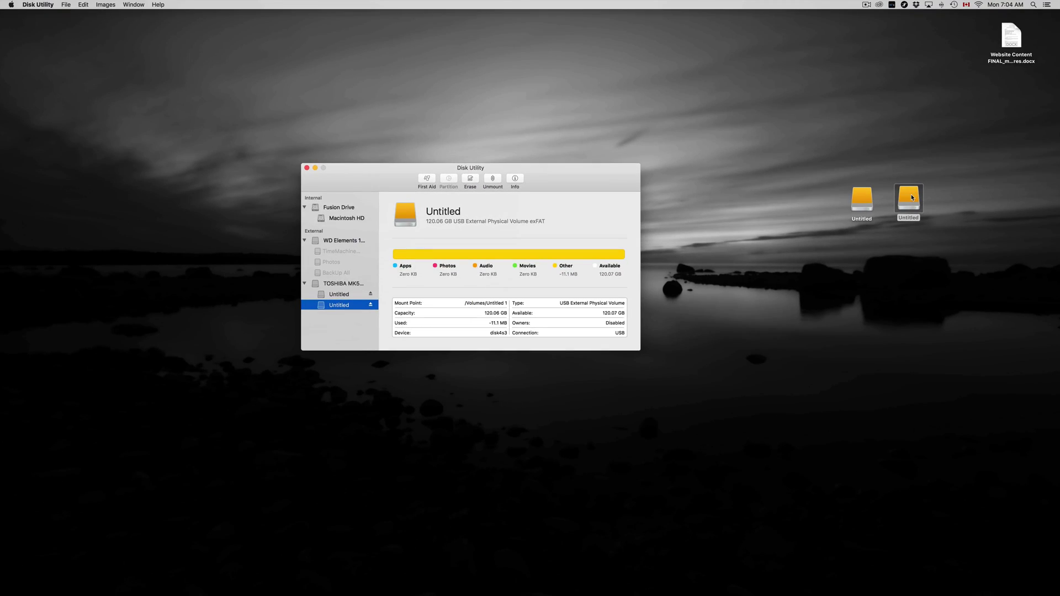
Open the file info for the ExFAT volume's desktop icon, bring it beside Disk Utility and examine its capacity and format
{"action": "right_click", "coordinate": [912, 197]}
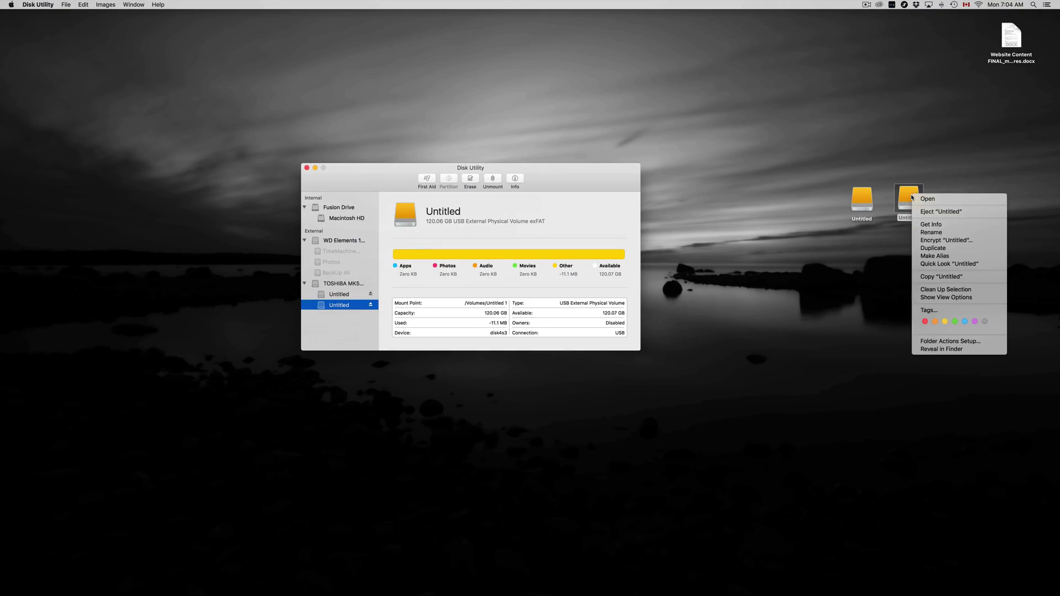
{"action": "left_click", "coordinate": [923, 224]}
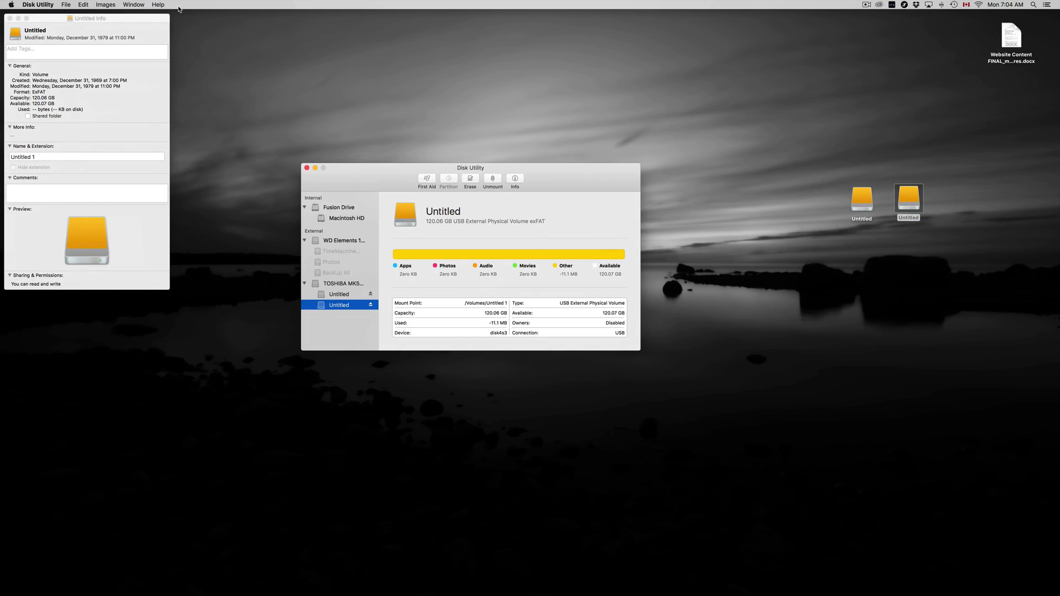
{"action": "left_click_drag", "start_coordinate": [138, 17], "coordinate": [787, 119]}
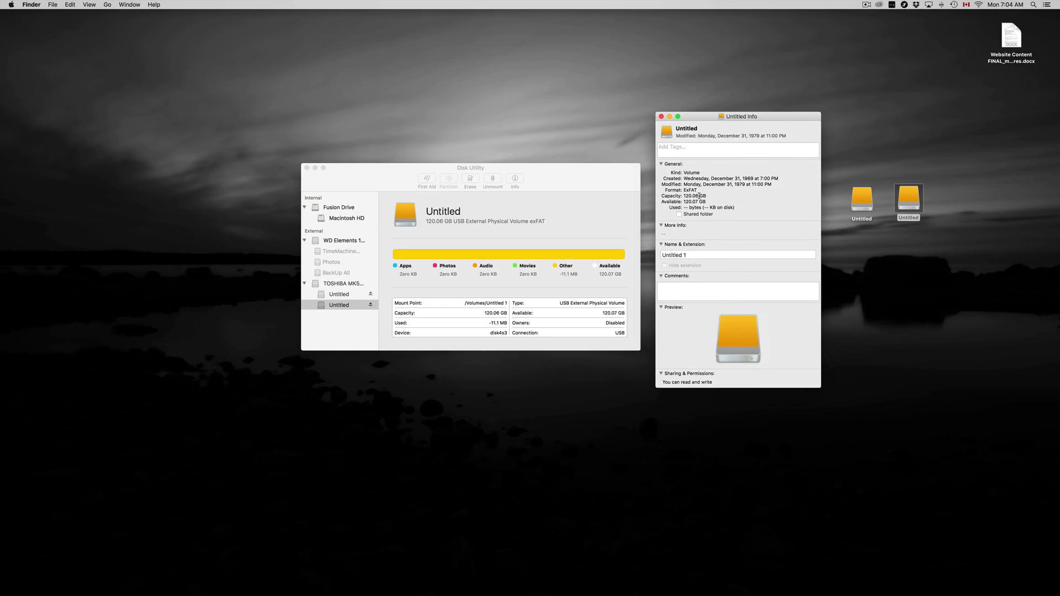
{"action": "left_click_drag", "start_coordinate": [684, 196], "coordinate": [709, 196]}
{"action": "double_click", "coordinate": [692, 190]}
Rename the ExFAT volume as PC in its info window and close that window
{"action": "left_click", "coordinate": [684, 254]}
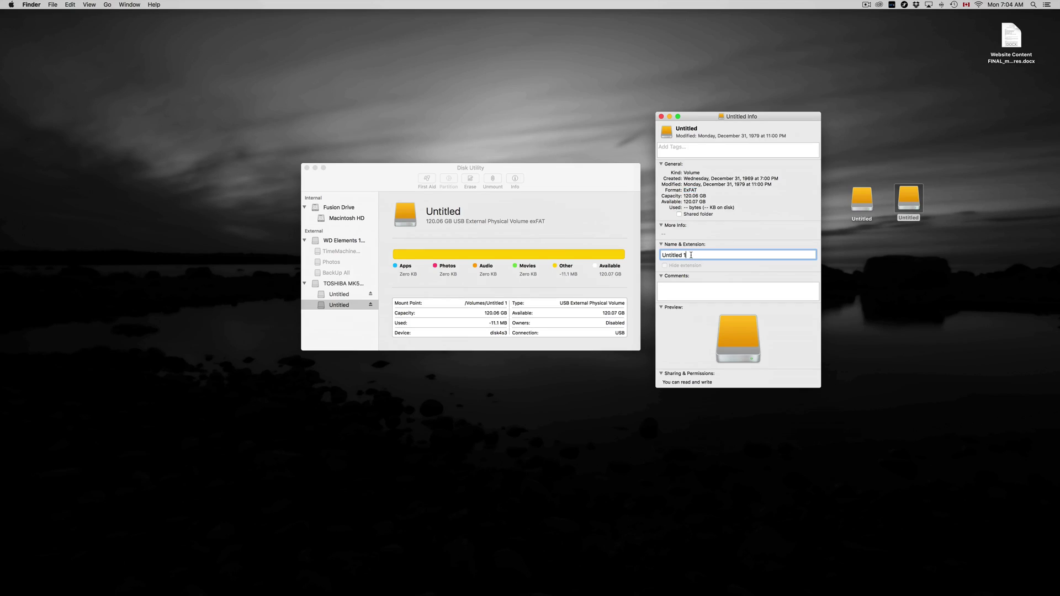
{"action": "left_click_drag", "start_coordinate": [692, 255], "coordinate": [654, 254]}
{"action": "type", "text": "PC"}
{"action": "left_click", "coordinate": [871, 287]}
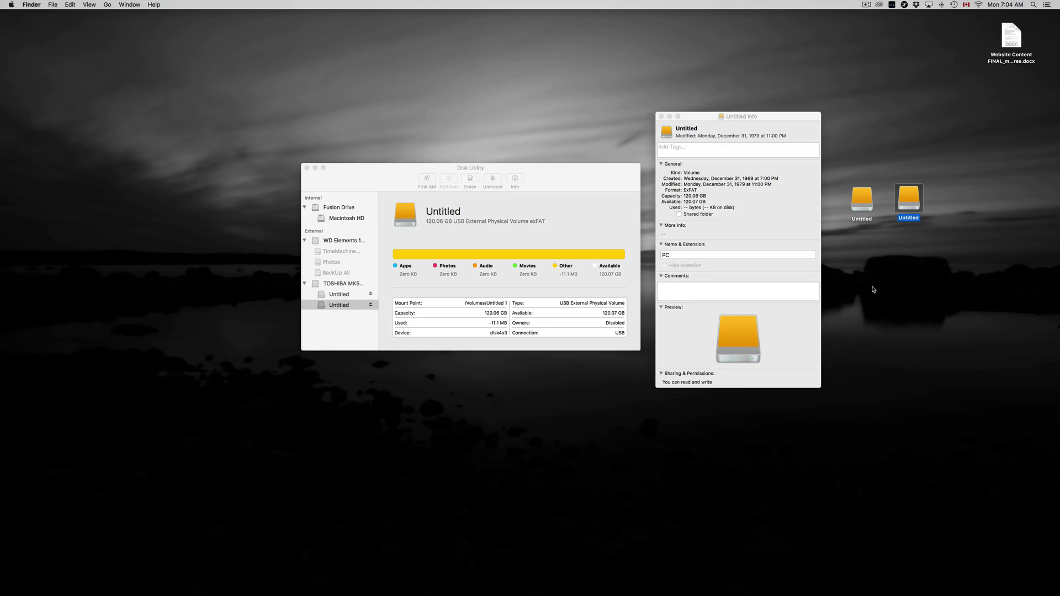
{"action": "left_click", "coordinate": [662, 117]}
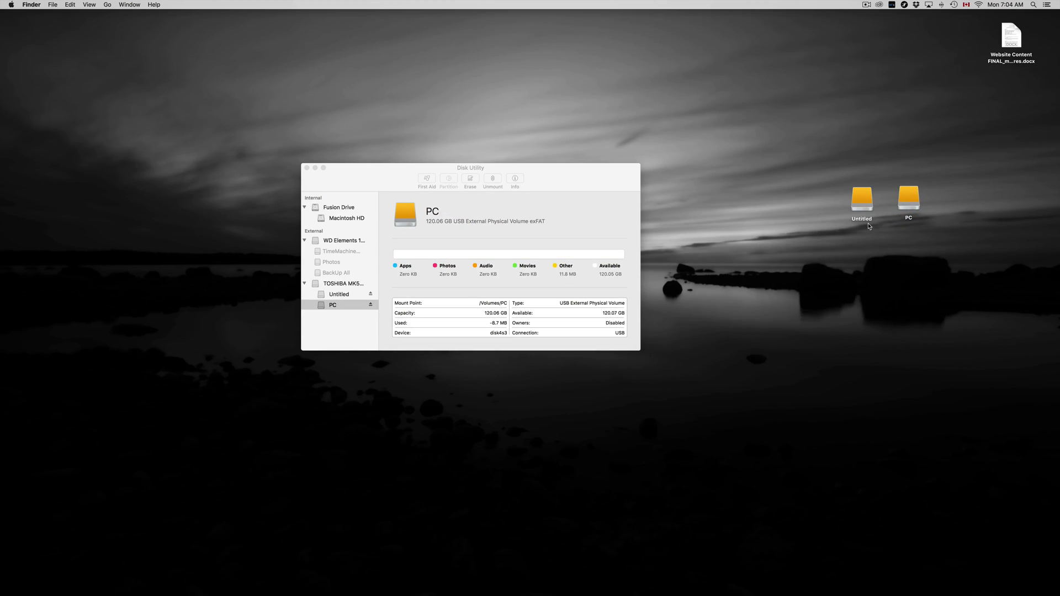
Rename the remaining Untitled volume on the desktop as TimeMachine and move its icon farther from the PC volume
{"action": "left_click", "coordinate": [868, 225]}
{"action": "left_click", "coordinate": [866, 241]}
{"action": "left_click", "coordinate": [864, 225]}
{"action": "left_click_drag", "start_coordinate": [864, 224], "coordinate": [866, 226]}
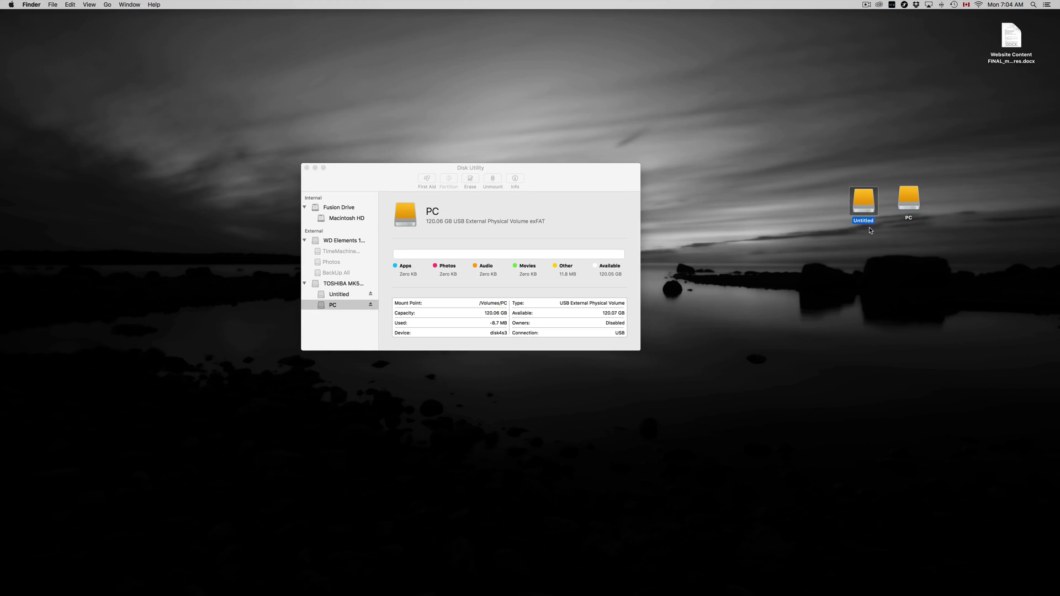
{"action": "left_click", "coordinate": [871, 236]}
{"action": "left_click", "coordinate": [865, 224]}
{"action": "left_click", "coordinate": [878, 247]}
{"action": "left_click", "coordinate": [867, 222]}
{"action": "left_click", "coordinate": [868, 222]}
{"action": "type", "text": "TimeMachine"}
{"action": "left_click", "coordinate": [870, 254]}
{"action": "left_click_drag", "start_coordinate": [875, 208], "coordinate": [850, 213]}
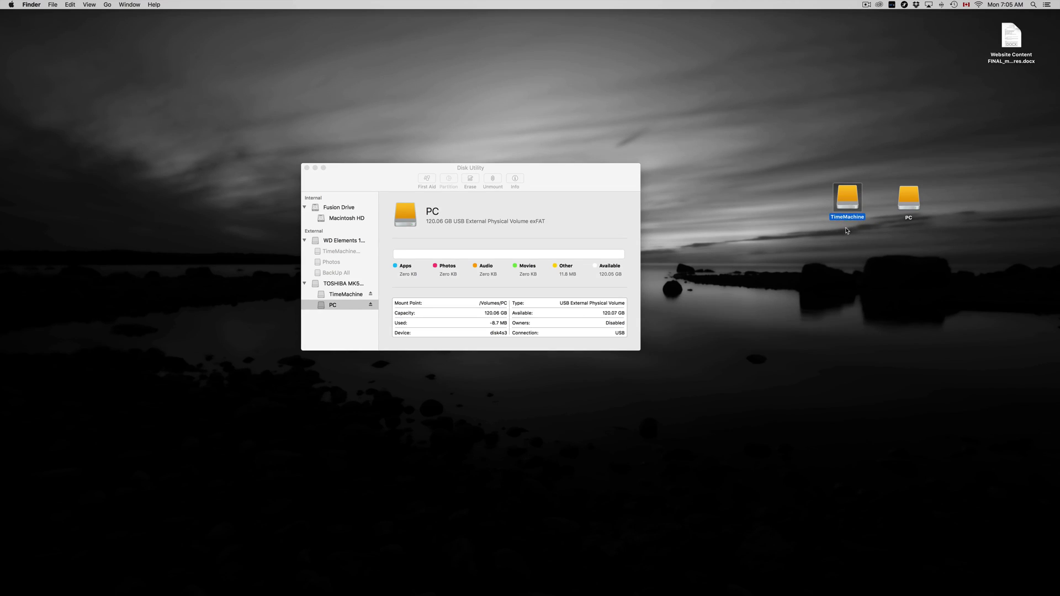
Append NEW to the TimeMachine volume's name so it reads TimeMachineNEW
{"action": "left_click", "coordinate": [847, 231]}
{"action": "left_click", "coordinate": [850, 220]}
{"action": "left_click", "coordinate": [850, 220]}
{"action": "key", "text": "Right"}
{"action": "type", "text": "NEW"}
{"action": "left_click", "coordinate": [845, 263]}
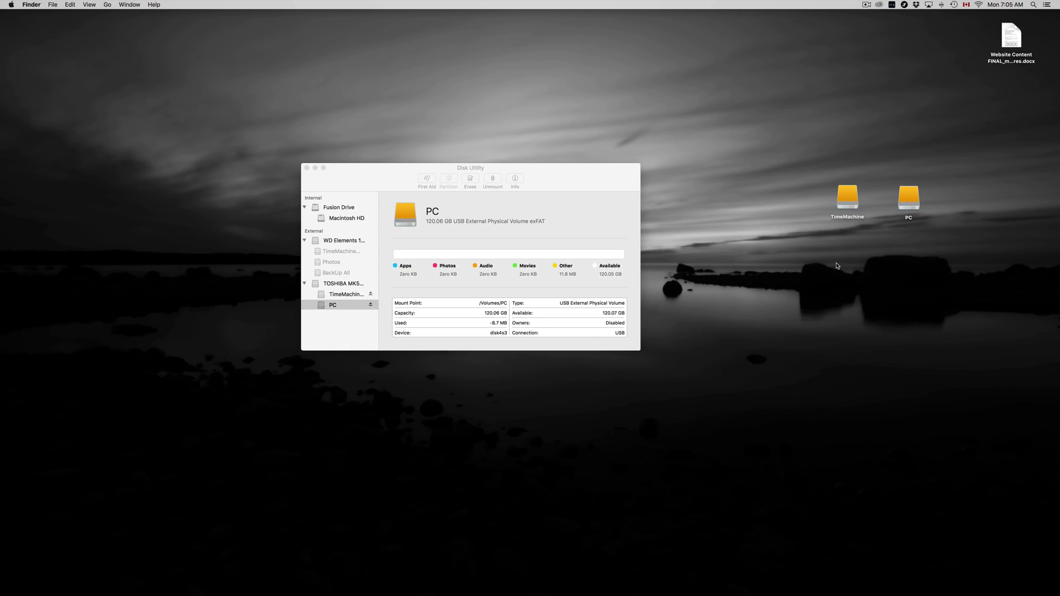
Rearrange the TimeMachineNEW and PC icons side by side on the desktop
{"action": "left_click", "coordinate": [845, 218]}
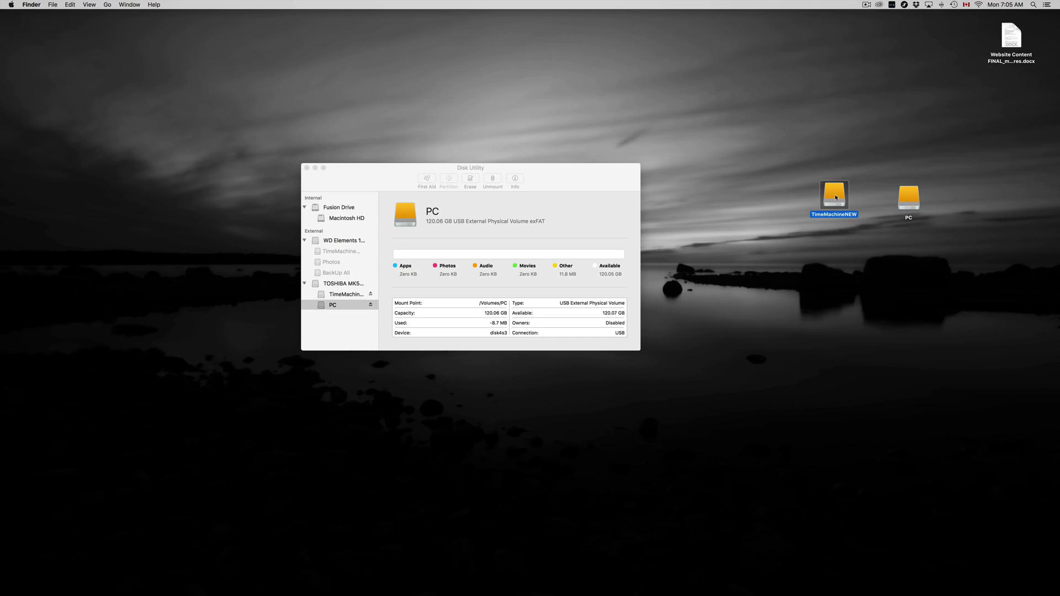
{"action": "left_click_drag", "start_coordinate": [899, 200], "coordinate": [833, 209]}
{"action": "left_click", "coordinate": [874, 232]}
Open the PC volume, move its window below the drive icons and copy the Website Content document into it
{"action": "left_click", "coordinate": [882, 198]}
{"action": "double_click", "coordinate": [883, 198]}
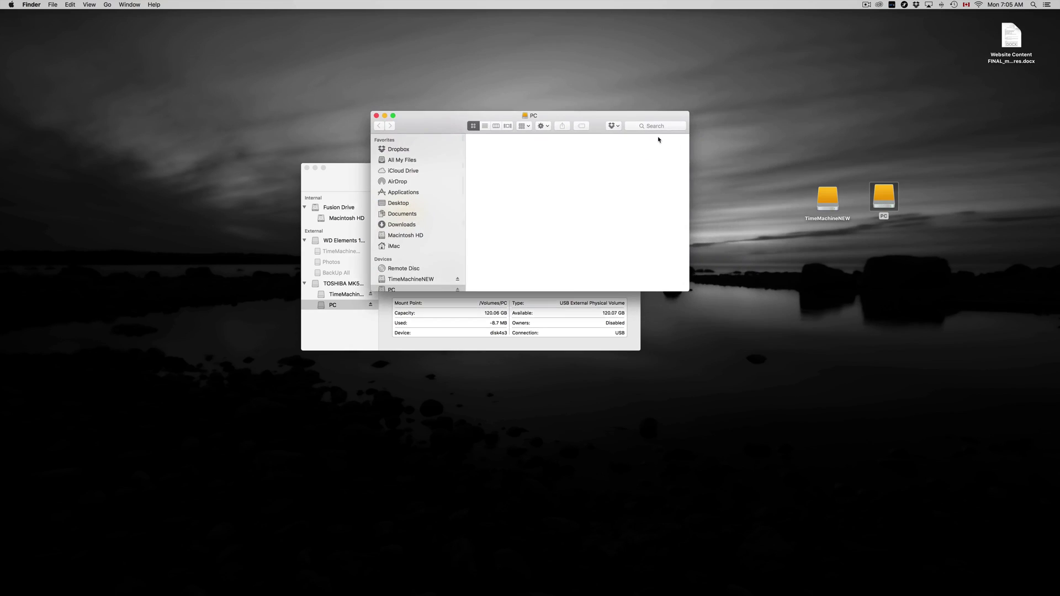
{"action": "left_click_drag", "start_coordinate": [626, 119], "coordinate": [832, 265]}
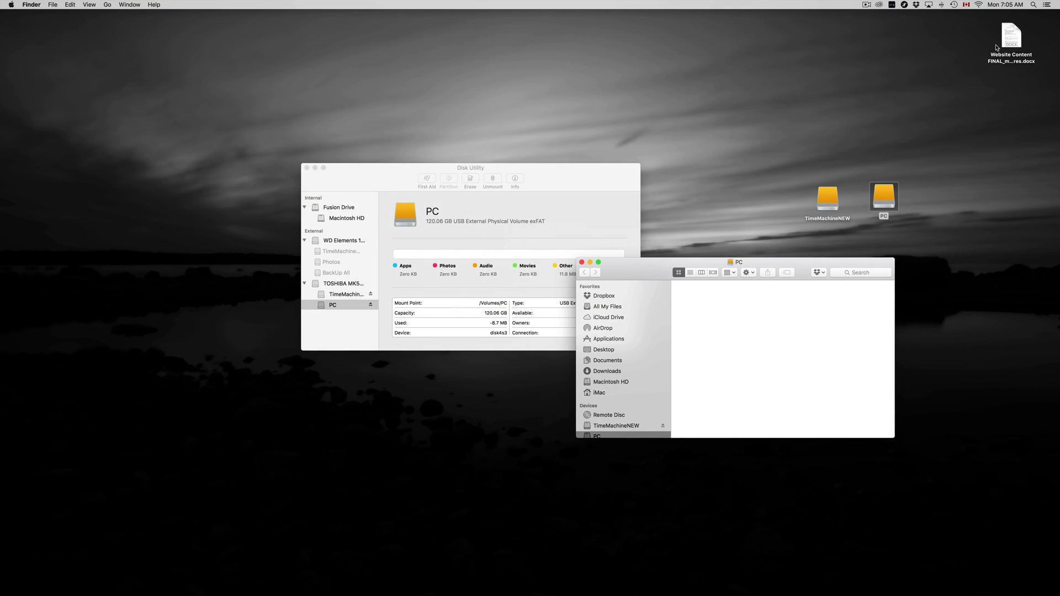
{"action": "left_click_drag", "start_coordinate": [997, 48], "coordinate": [730, 305]}
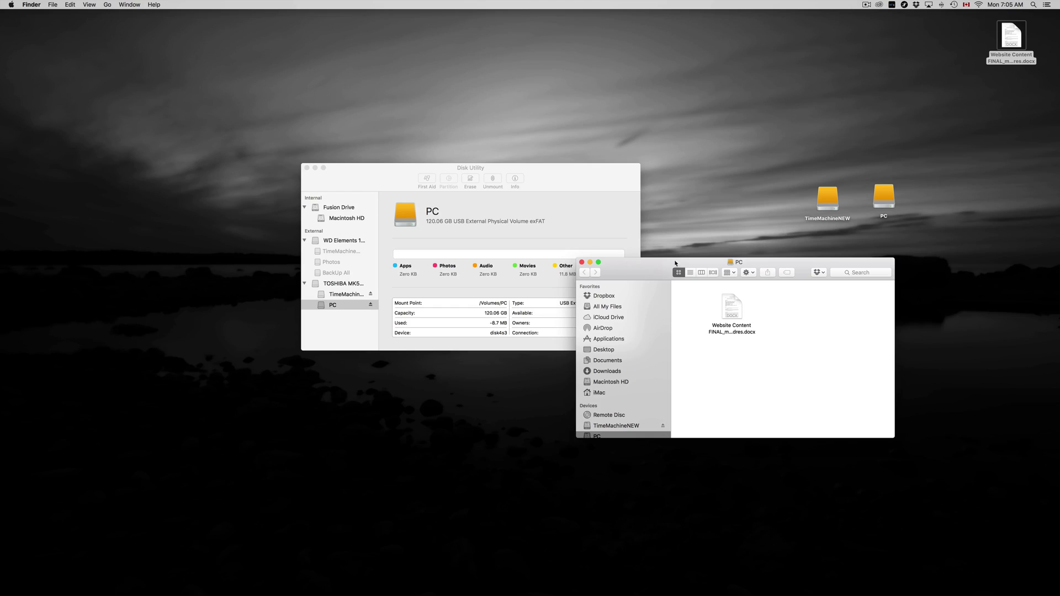
Open the TimeMachineNEW volume, set its window apart to view its contents, and close both volume windows
{"action": "double_click", "coordinate": [826, 202]}
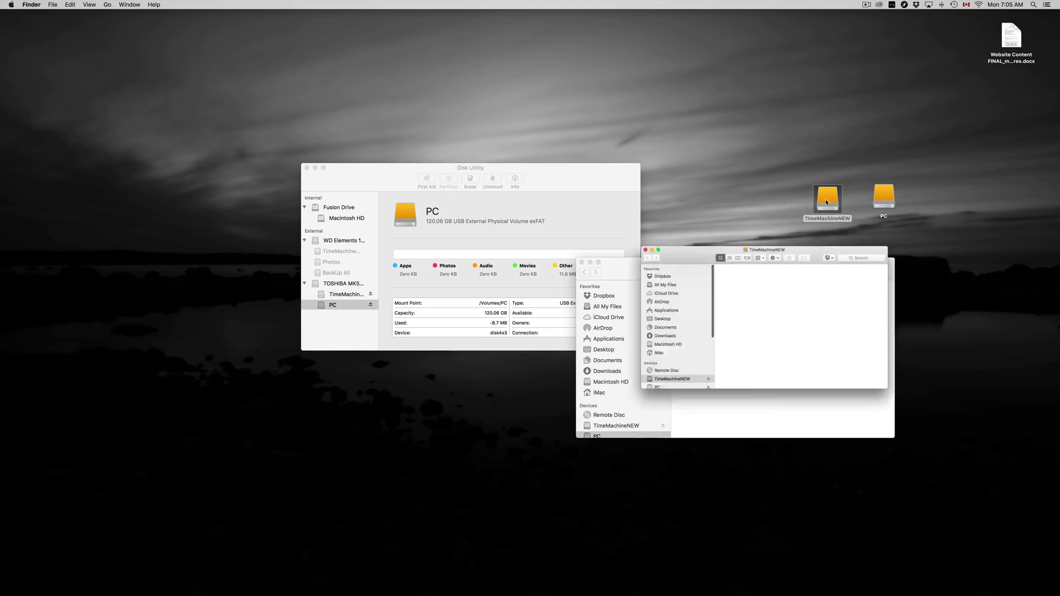
{"action": "left_click_drag", "start_coordinate": [656, 273], "coordinate": [739, 352]}
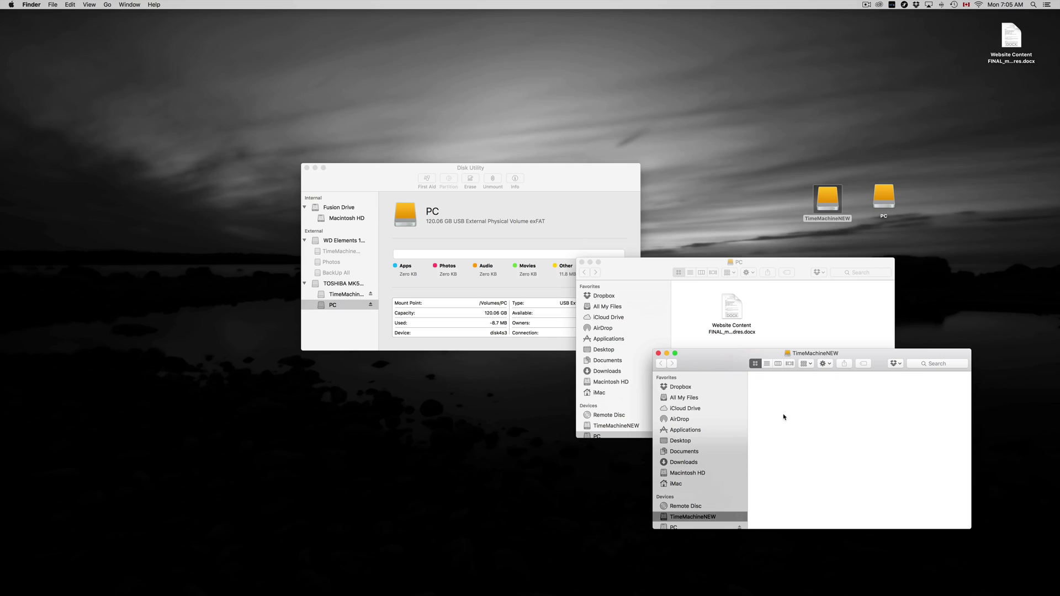
{"action": "left_click", "coordinate": [581, 262], "text": "alt"}
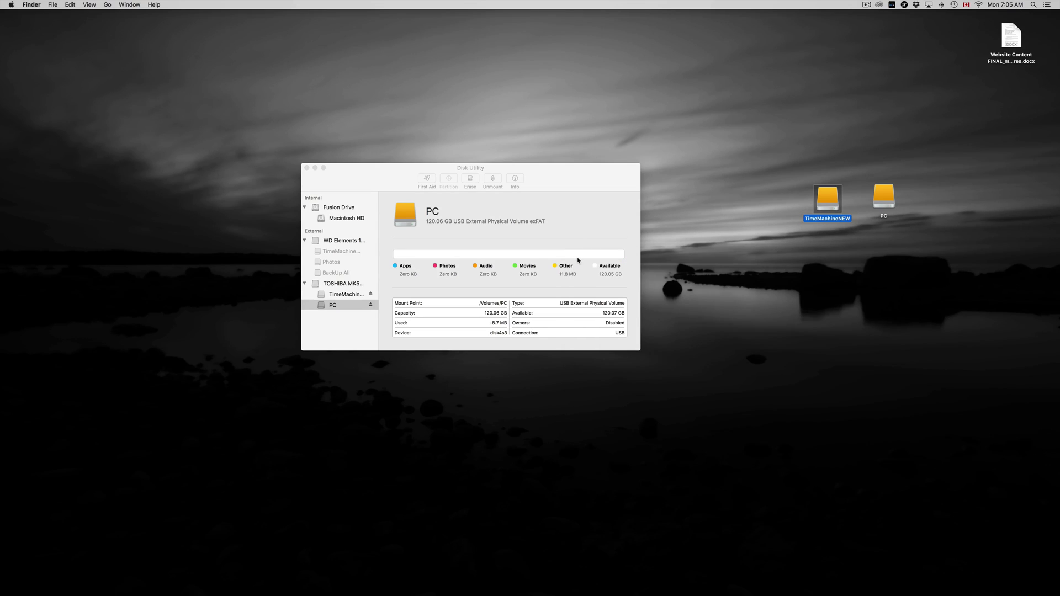
Close the Disk Utility window and switch to System Preferences
{"action": "left_click_drag", "start_coordinate": [555, 199], "coordinate": [629, 241]}
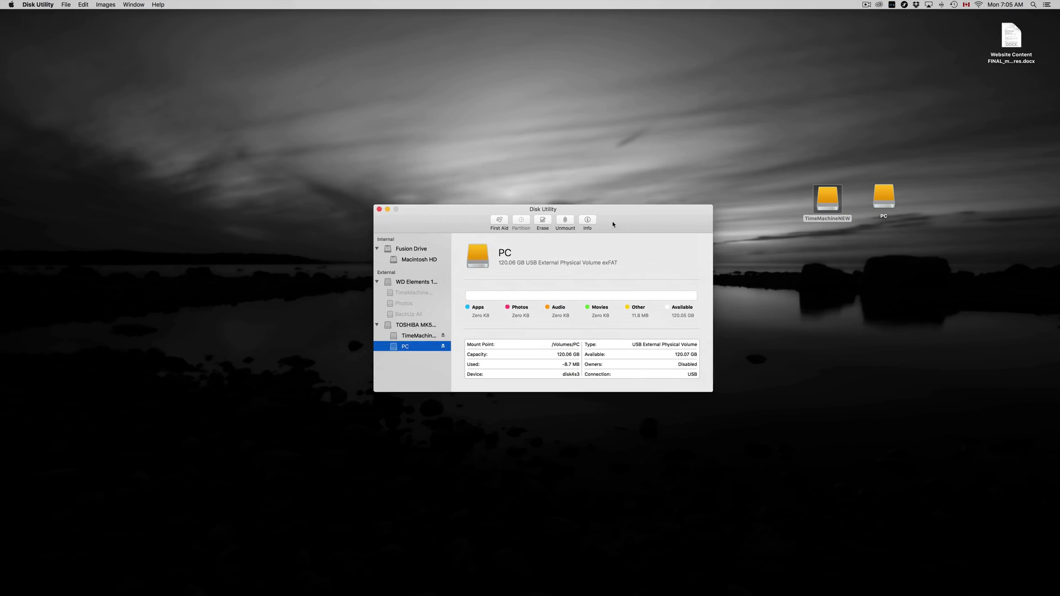
{"action": "left_click", "coordinate": [379, 209]}
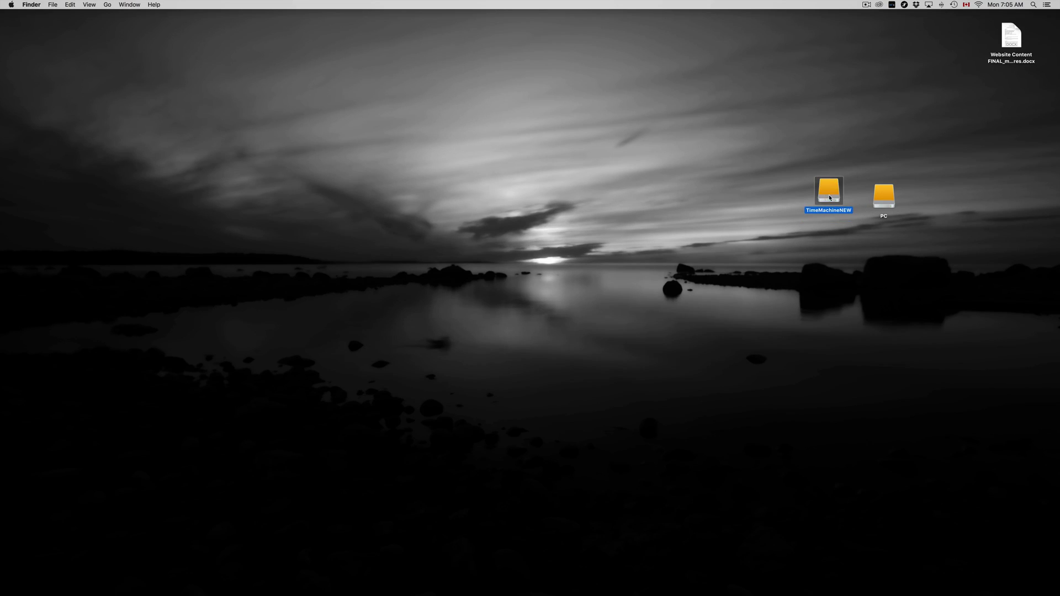
{"action": "mouse_move", "coordinate": [648, 594]}
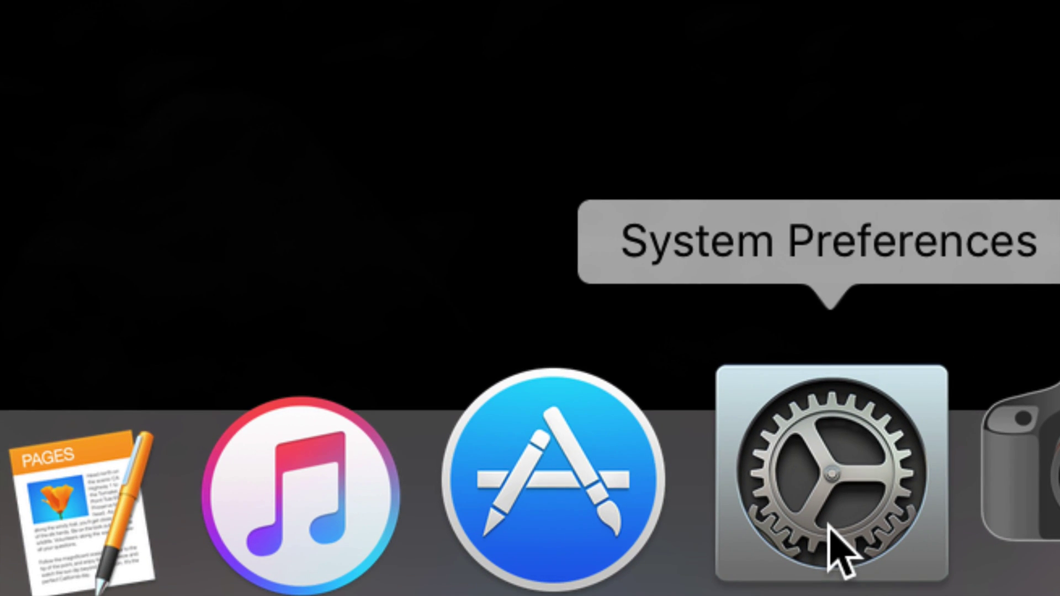
{"action": "left_click", "coordinate": [828, 524]}
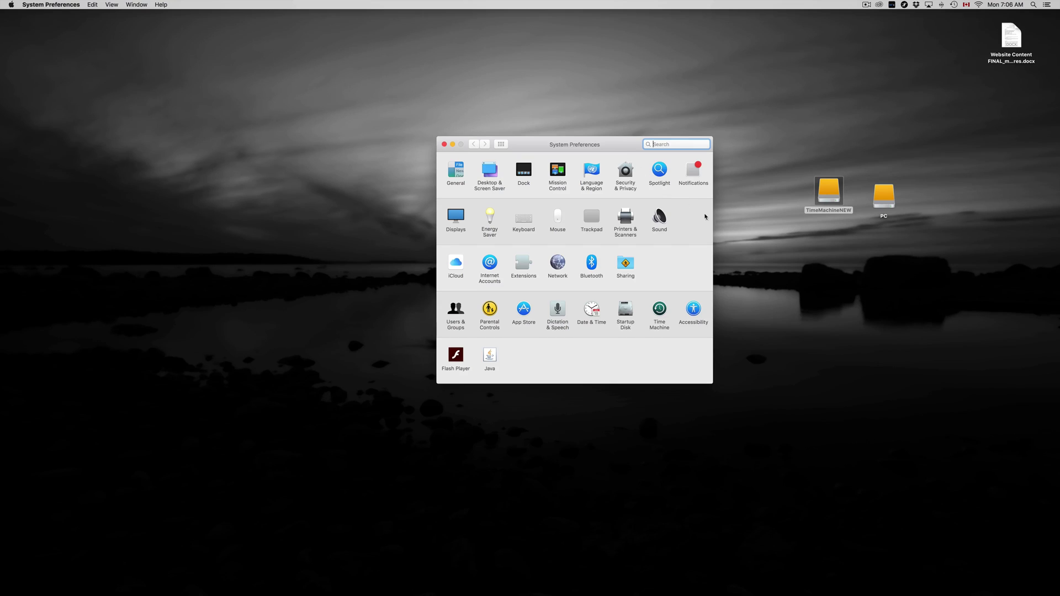
Reposition the System Preferences window, open the Time Machine settings and look through the list of current backup disks
{"action": "left_click_drag", "start_coordinate": [590, 152], "coordinate": [821, 204]}
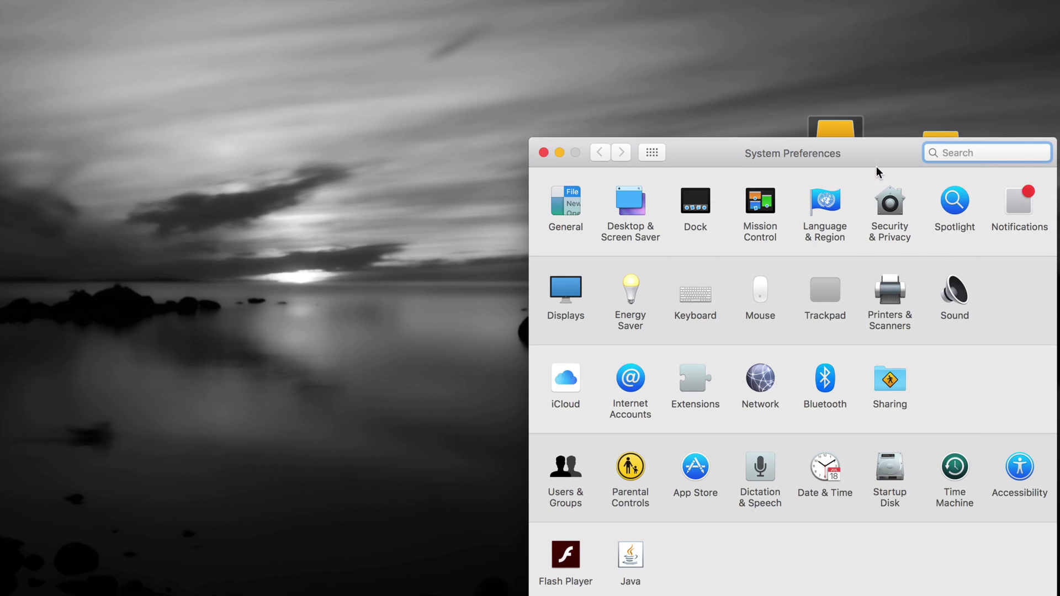
{"action": "left_click_drag", "start_coordinate": [876, 161], "coordinate": [783, 132]}
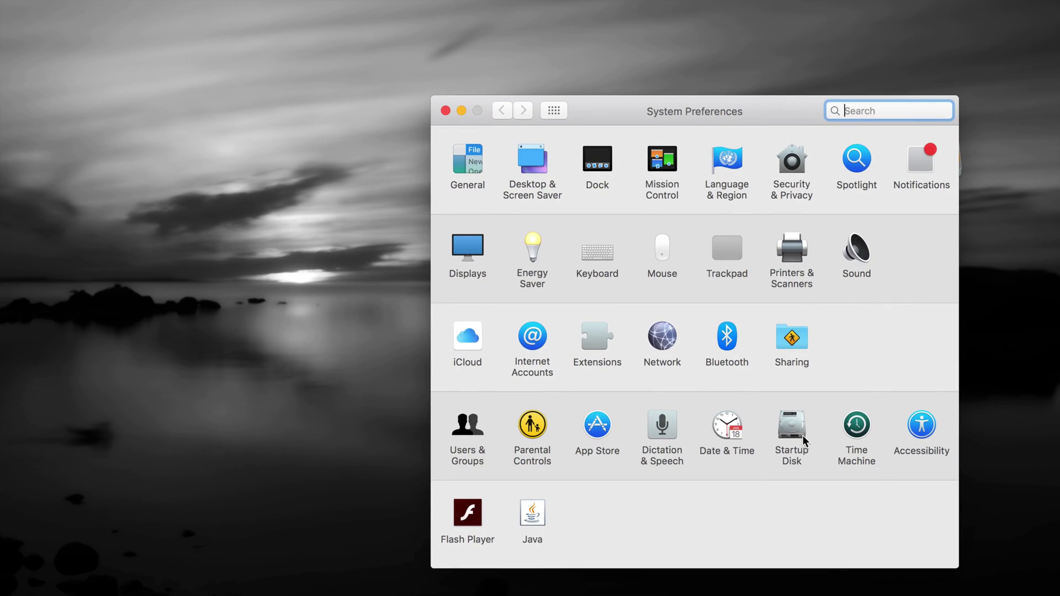
{"action": "left_click", "coordinate": [854, 428]}
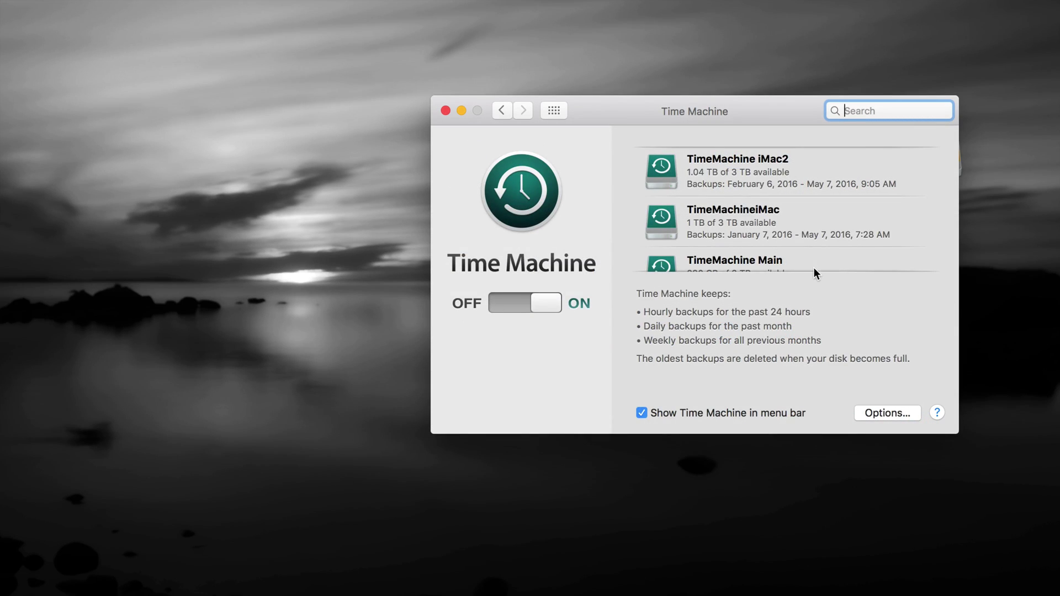
{"action": "scroll", "coordinate": [787, 242], "scroll_direction": "down", "scroll_amount": 3}
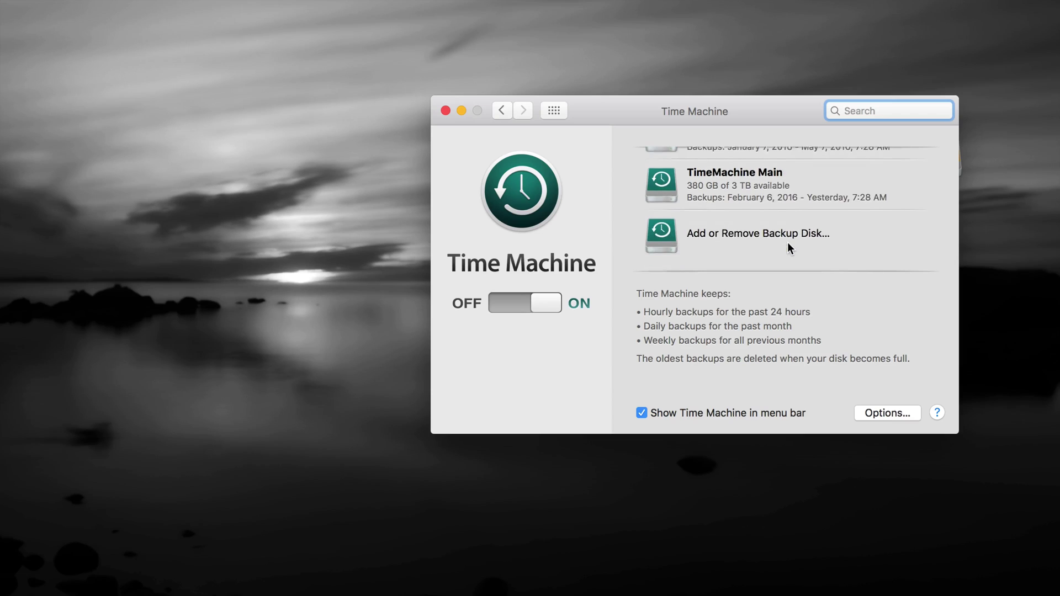
{"action": "scroll", "coordinate": [788, 244], "scroll_direction": "up", "scroll_amount": 3}
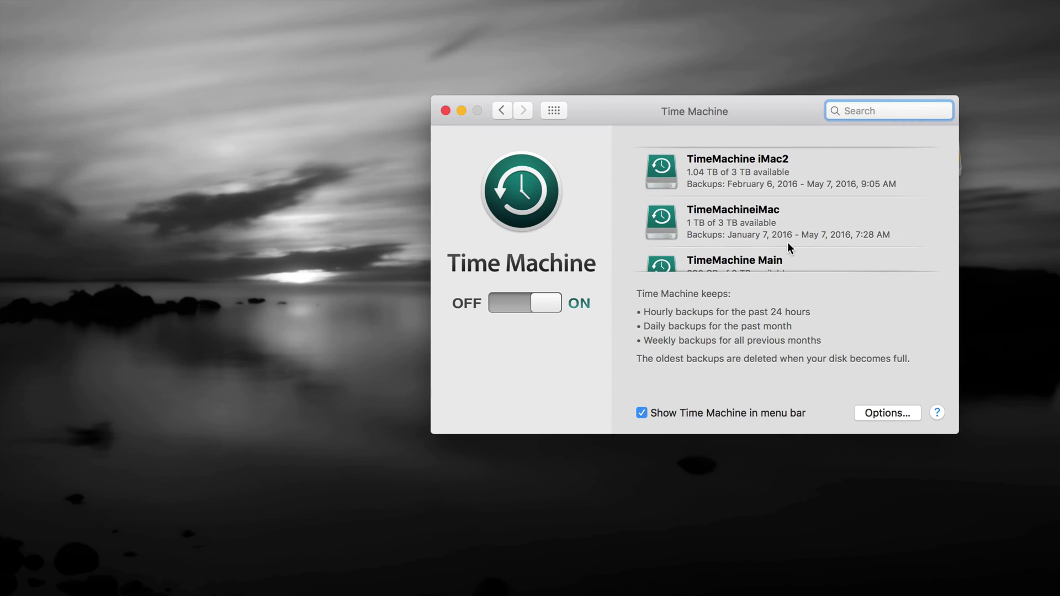
Add the available TimeMachineNEW volume as a Time Machine backup disk without encryption and check it in the disk list
{"action": "scroll", "coordinate": [789, 244], "scroll_direction": "down", "scroll_amount": 3}
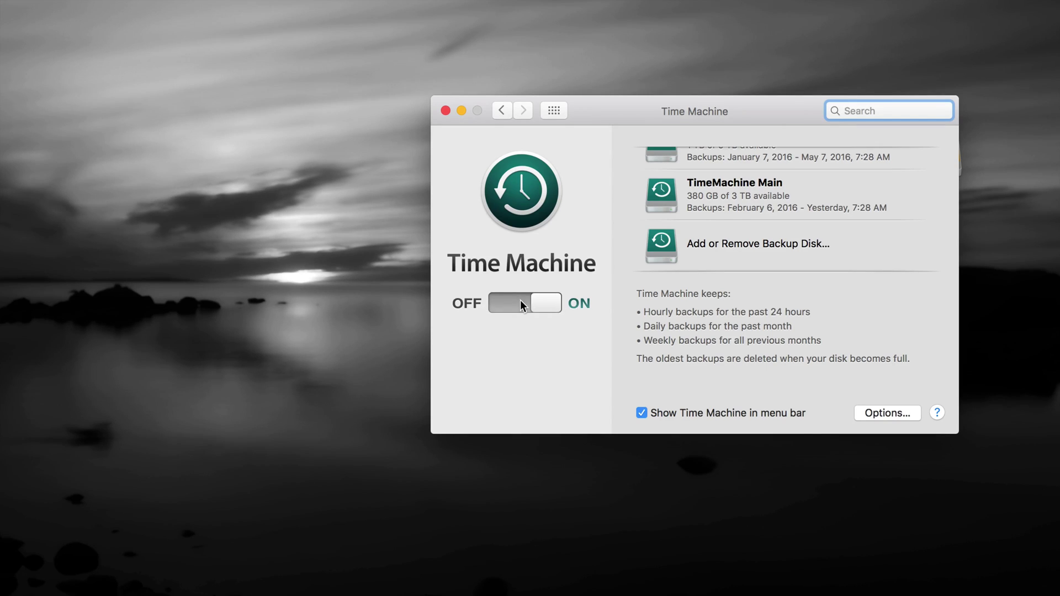
{"action": "left_click", "coordinate": [727, 243]}
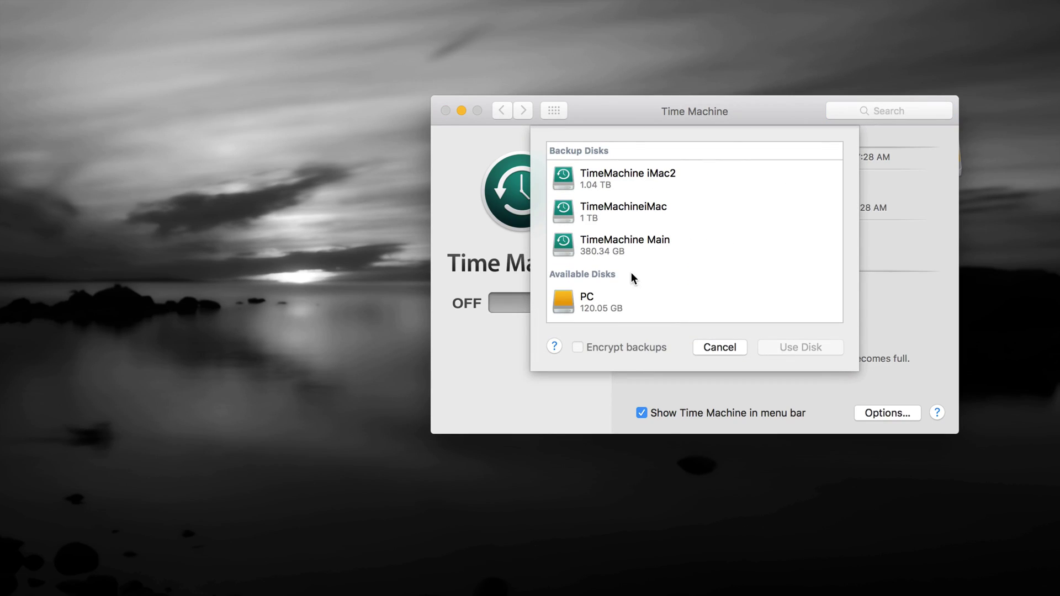
{"action": "scroll", "coordinate": [631, 273], "scroll_direction": "down", "scroll_amount": 5}
{"action": "scroll", "coordinate": [631, 273], "scroll_direction": "up", "scroll_amount": 2}
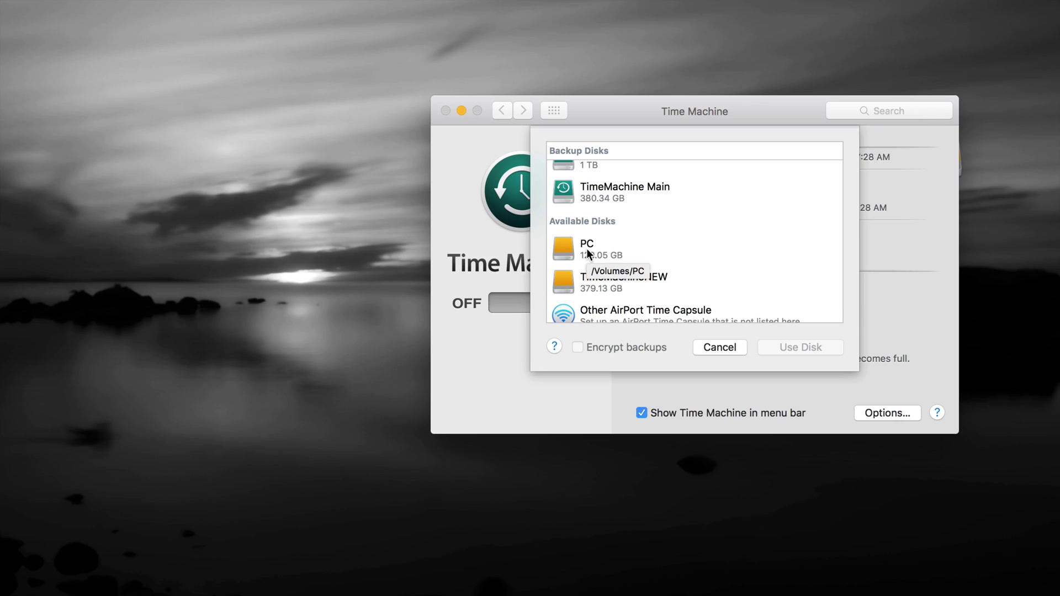
{"action": "left_click", "coordinate": [616, 282]}
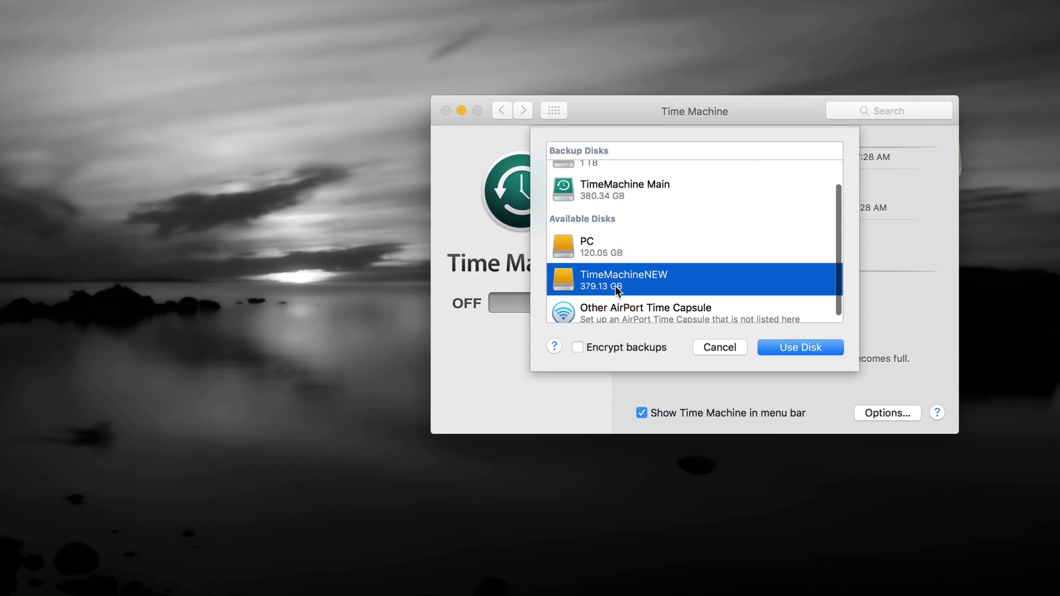
{"action": "left_click", "coordinate": [789, 347]}
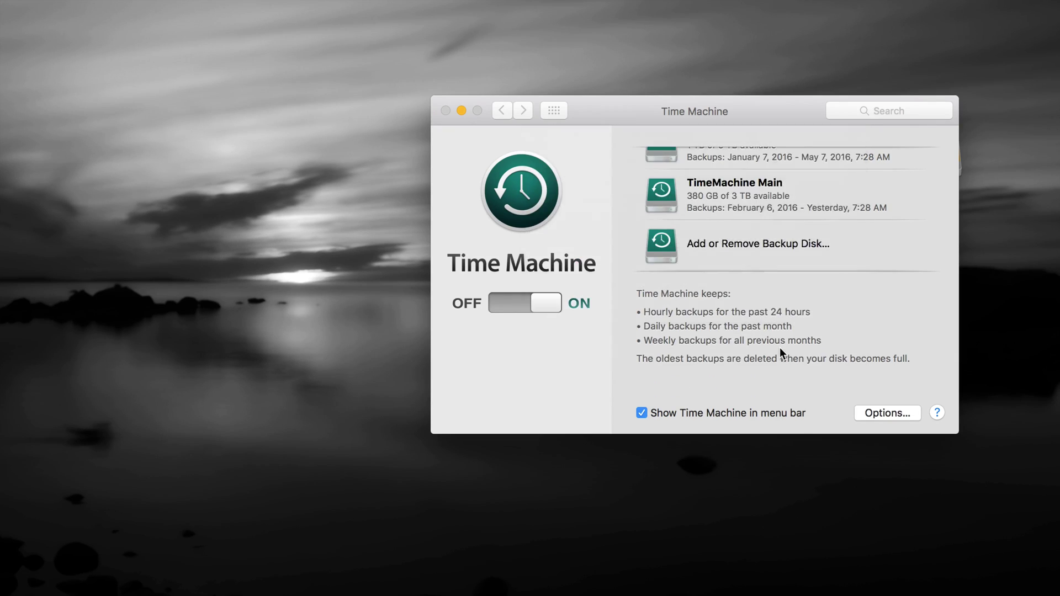
{"action": "scroll", "coordinate": [807, 247], "scroll_direction": "down", "scroll_amount": 3}
{"action": "scroll", "coordinate": [807, 246], "scroll_direction": "up", "scroll_amount": 5}
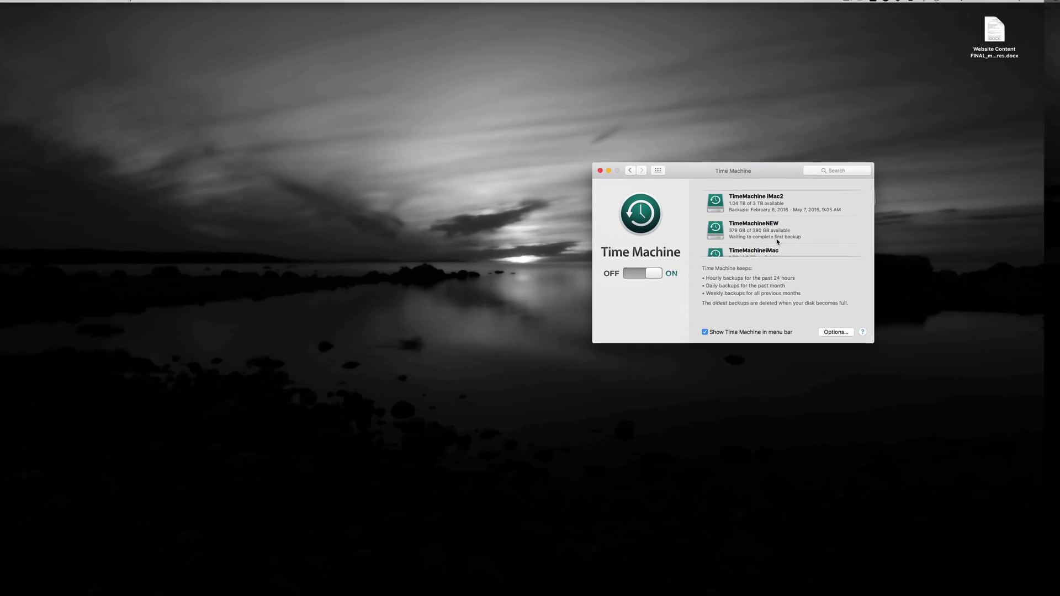
Check the latest backup and available commands in the Time Machine status menu, and reposition the Time Machine window around that check
{"action": "left_click_drag", "start_coordinate": [799, 179], "coordinate": [685, 156]}
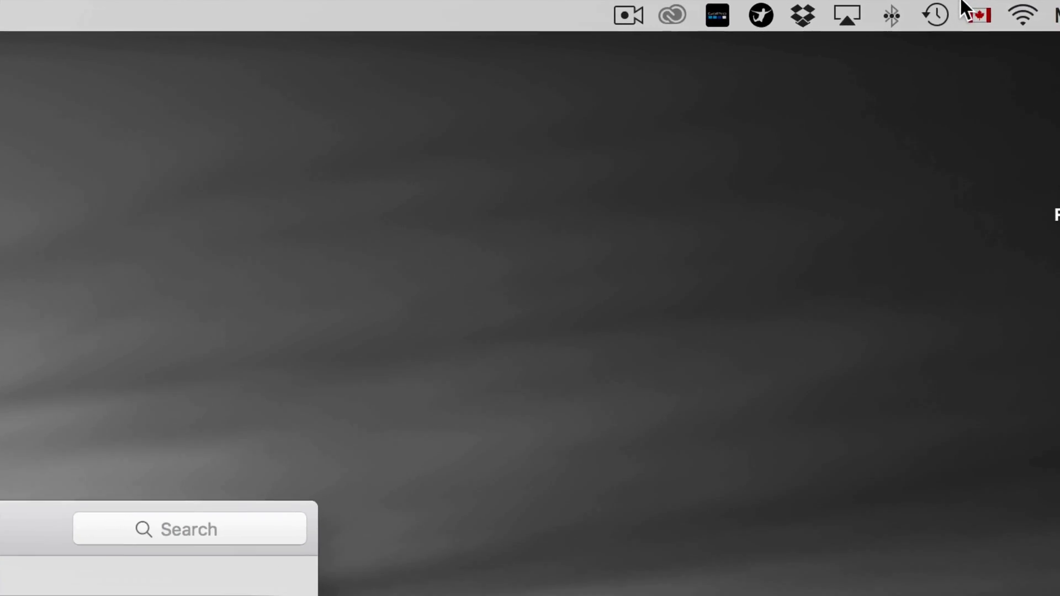
{"action": "left_click", "coordinate": [942, 11]}
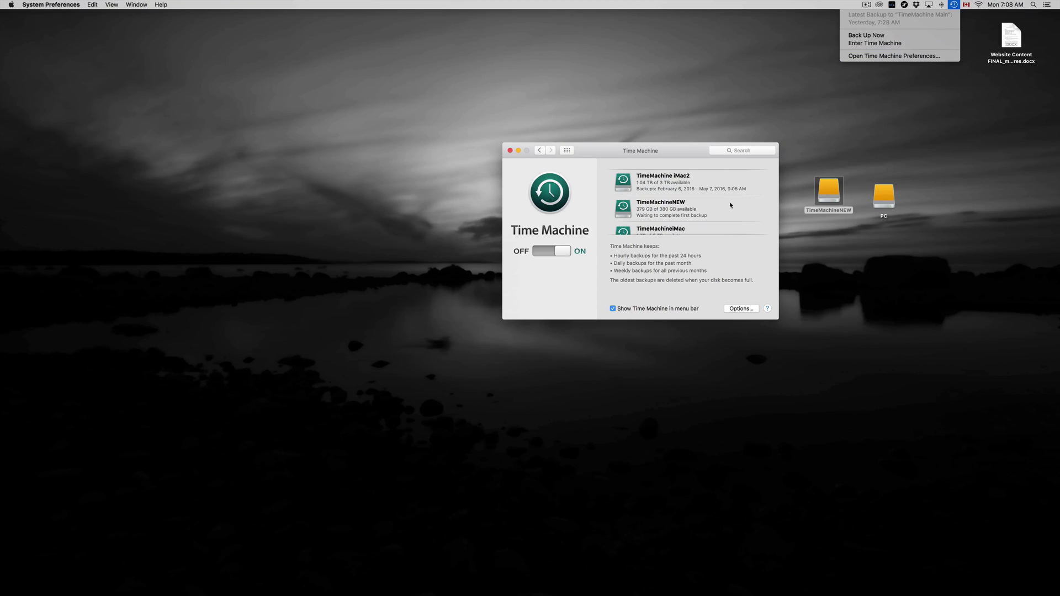
{"action": "left_click", "coordinate": [731, 205]}
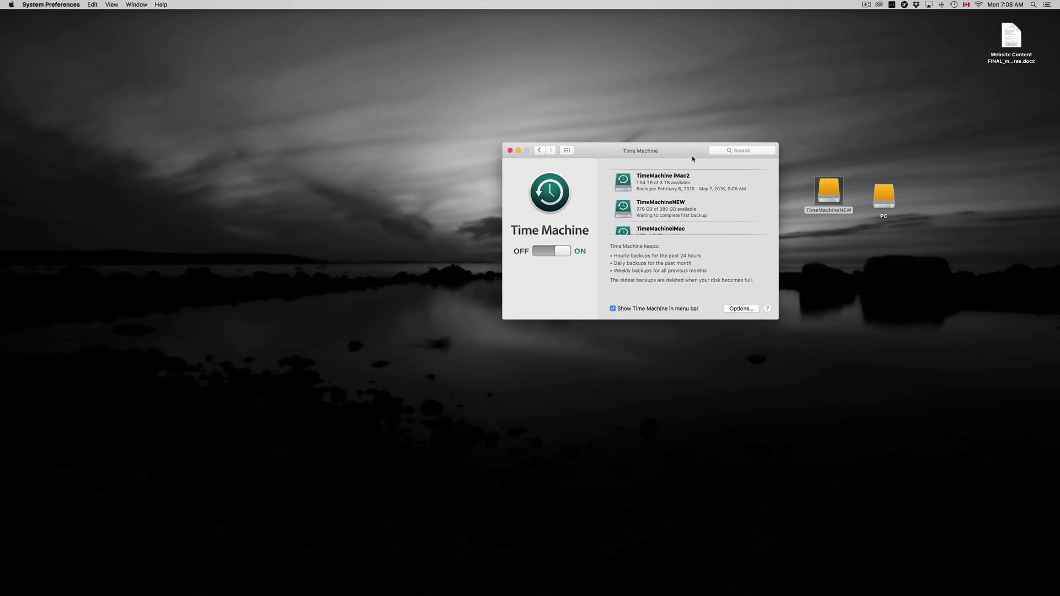
{"action": "left_click_drag", "start_coordinate": [697, 150], "coordinate": [690, 178]}
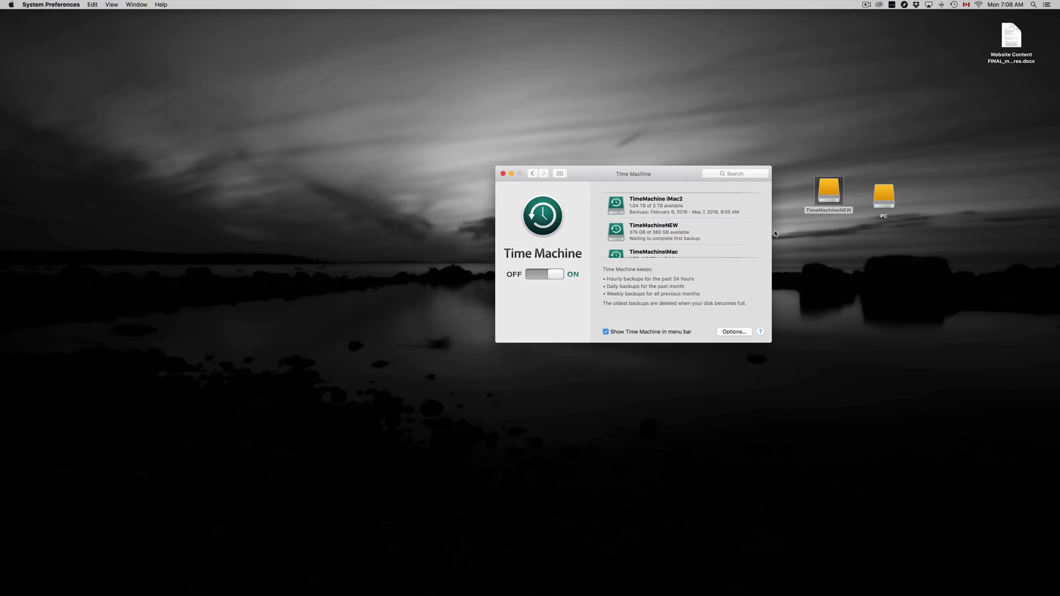
Open the PC and TimeMachineNEW volumes from the desktop to view their contents, and close both volume windows
{"action": "left_click", "coordinate": [855, 239]}
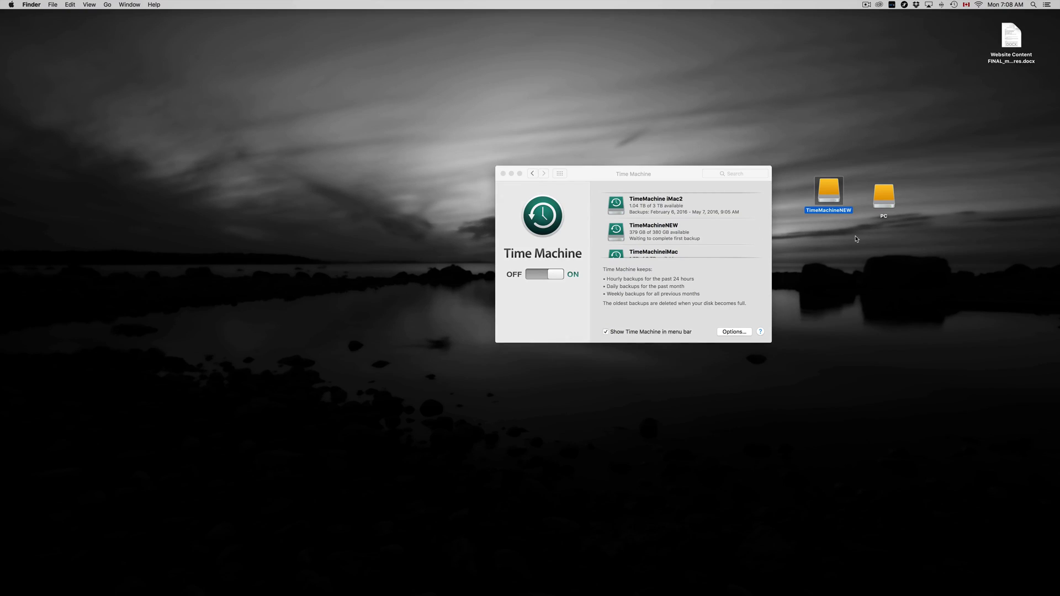
{"action": "left_click", "coordinate": [884, 201]}
{"action": "double_click", "coordinate": [884, 201]}
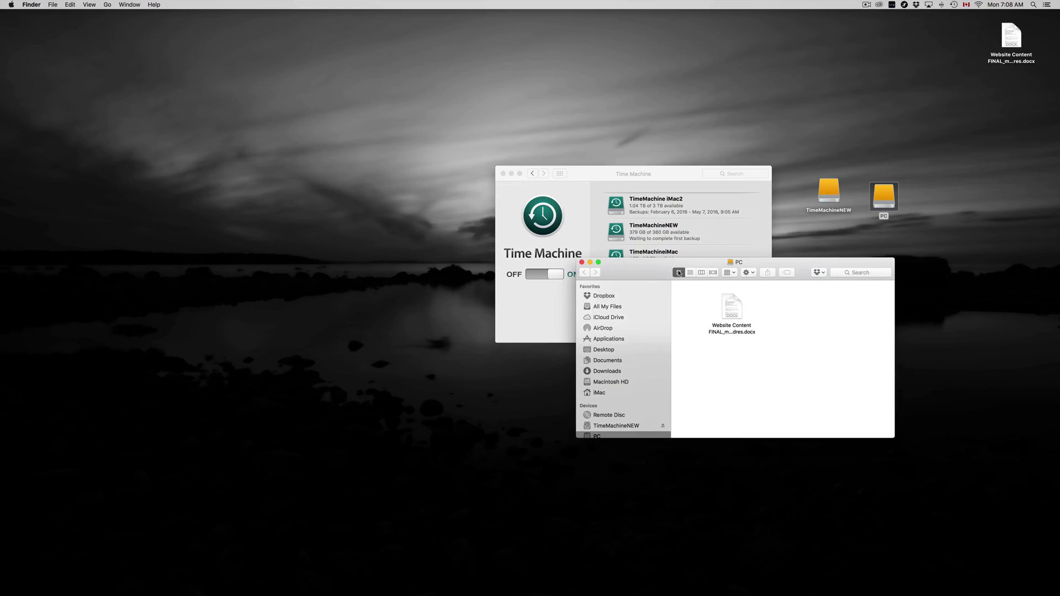
{"action": "double_click", "coordinate": [836, 188]}
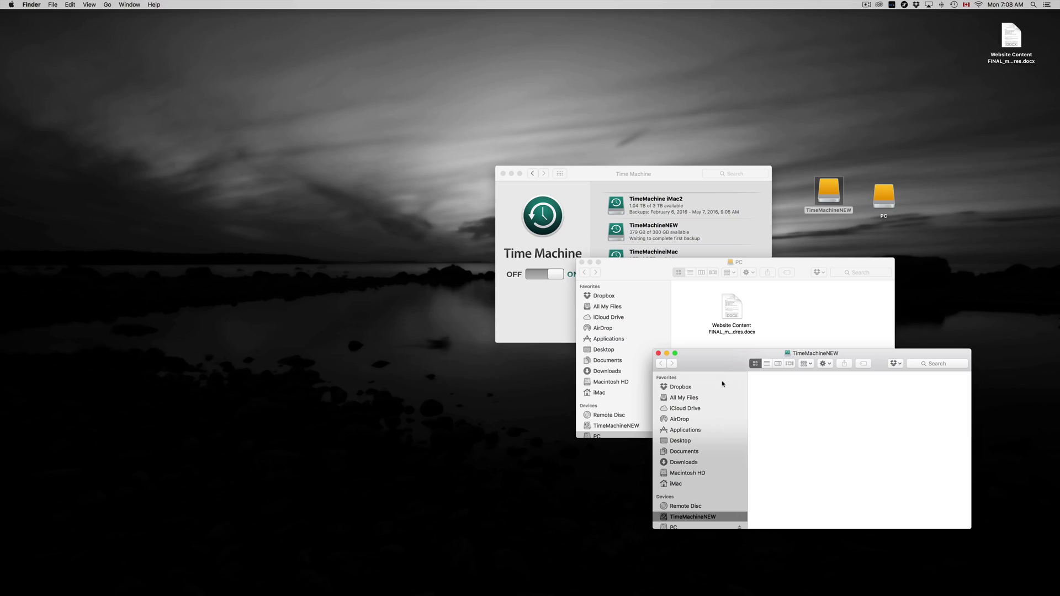
{"action": "left_click_drag", "start_coordinate": [726, 362], "coordinate": [755, 195]}
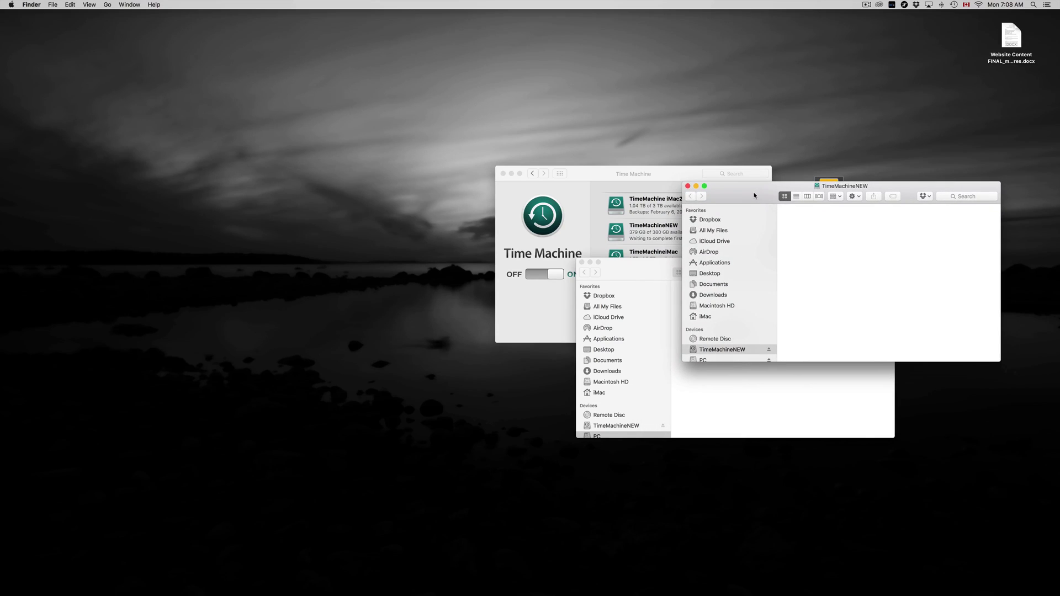
{"action": "left_click", "coordinate": [687, 187]}
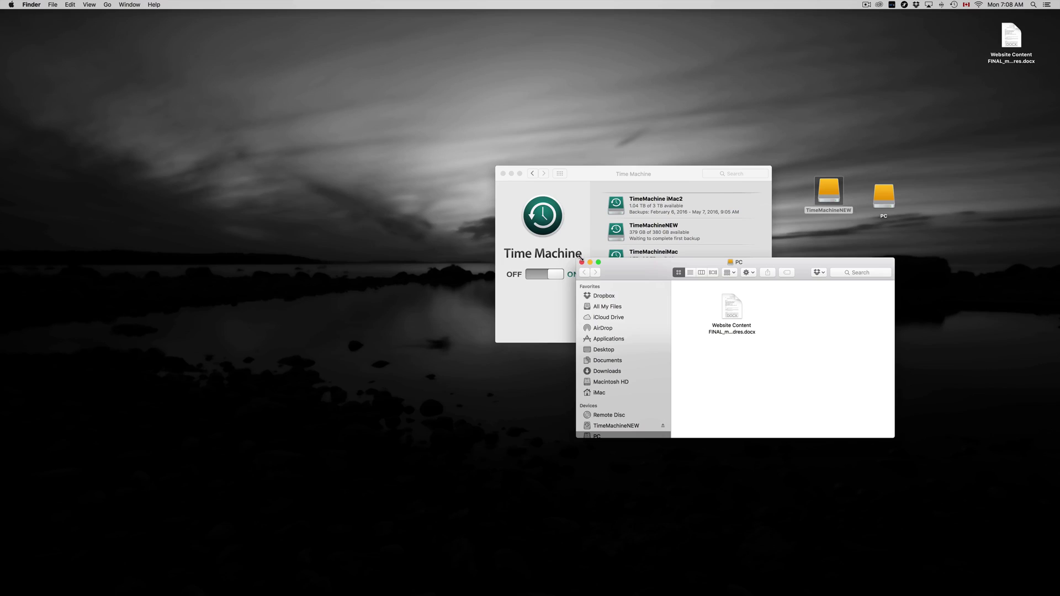
{"action": "left_click", "coordinate": [582, 262]}
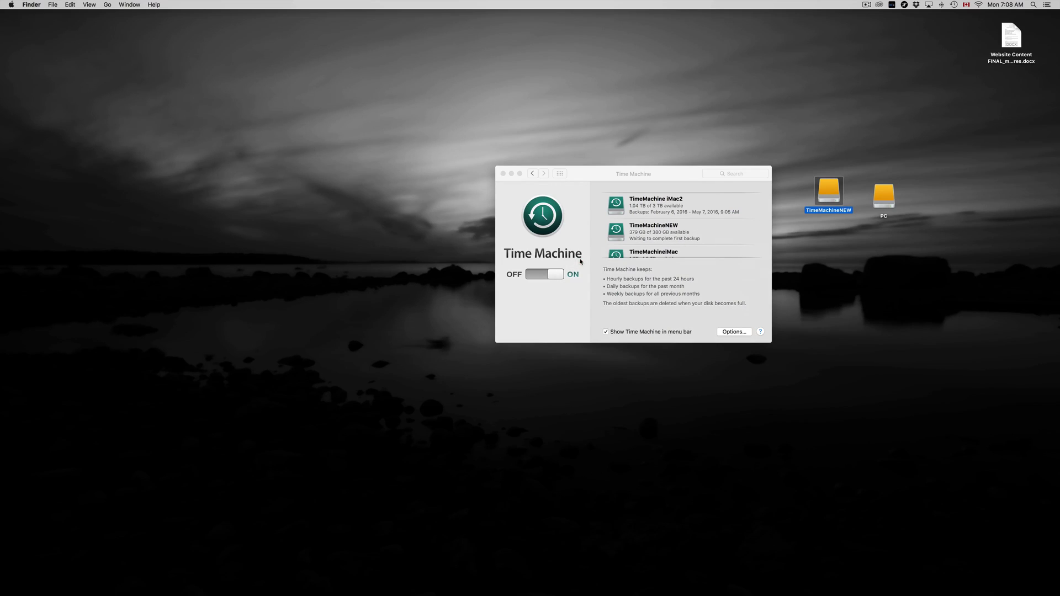
Return to the Time Machine settings and bring the Add or Remove Backup Disk entry into view
{"action": "left_click", "coordinate": [657, 179]}
{"action": "scroll", "coordinate": [685, 227], "scroll_direction": "down", "scroll_amount": 2}
{"action": "scroll", "coordinate": [685, 226], "scroll_direction": "down", "scroll_amount": 1}
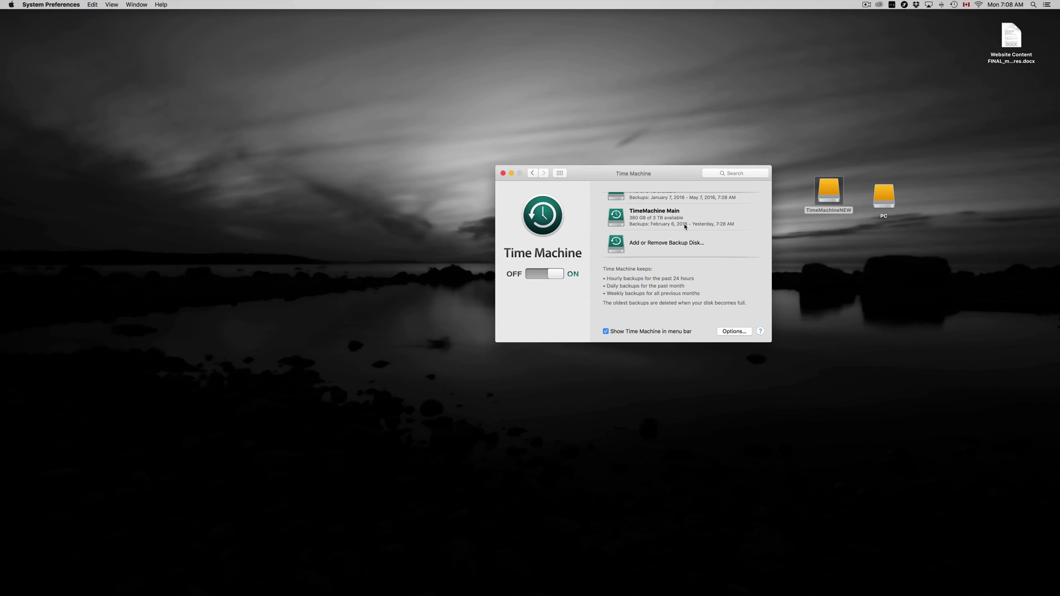